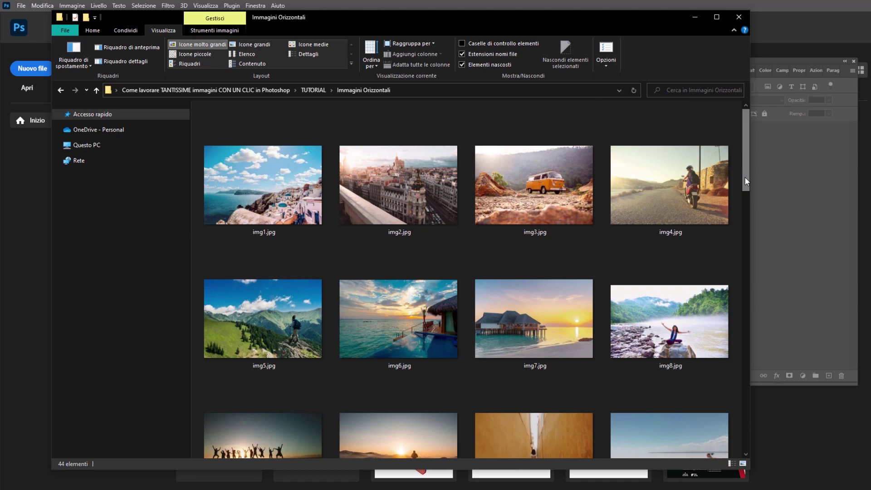
Step: Look through the source photos in the Immagini Orizzontali folder and in the Immagini Verticali folder
{"action": "left_click", "coordinate": [745, 454]}
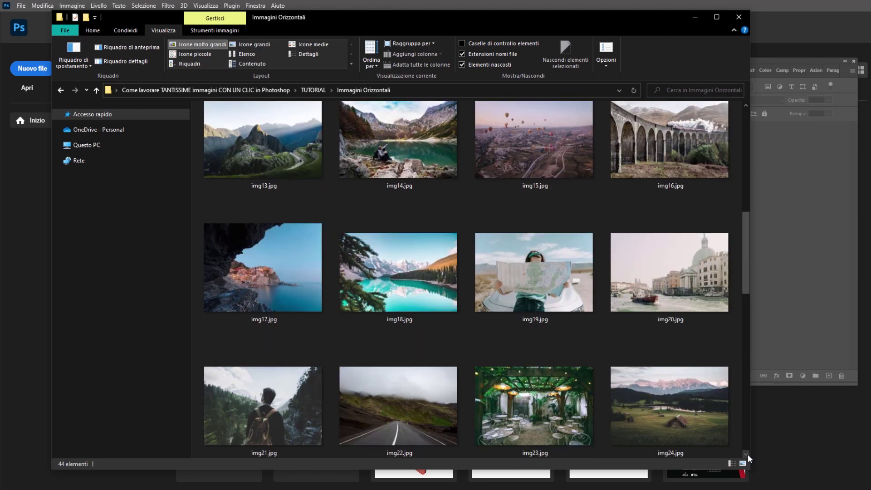
{"action": "left_click", "coordinate": [745, 454]}
{"action": "left_click", "coordinate": [746, 454]}
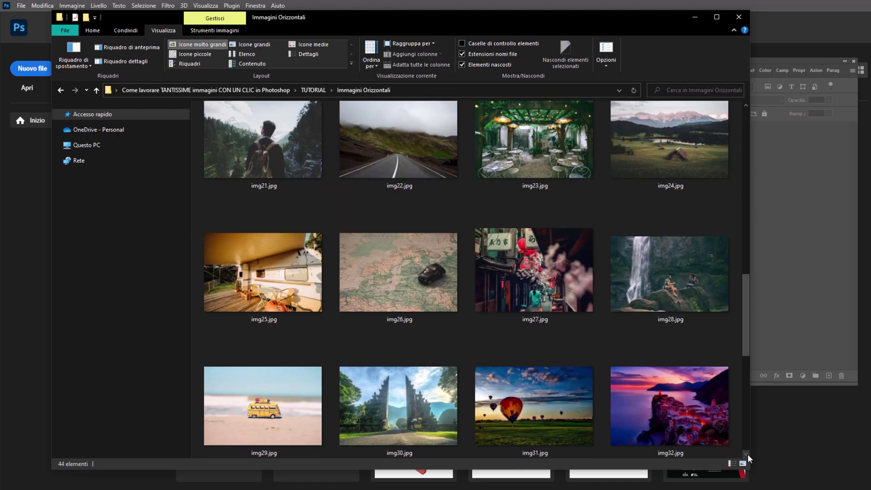
{"action": "left_click", "coordinate": [746, 454]}
{"action": "left_click", "coordinate": [745, 454]}
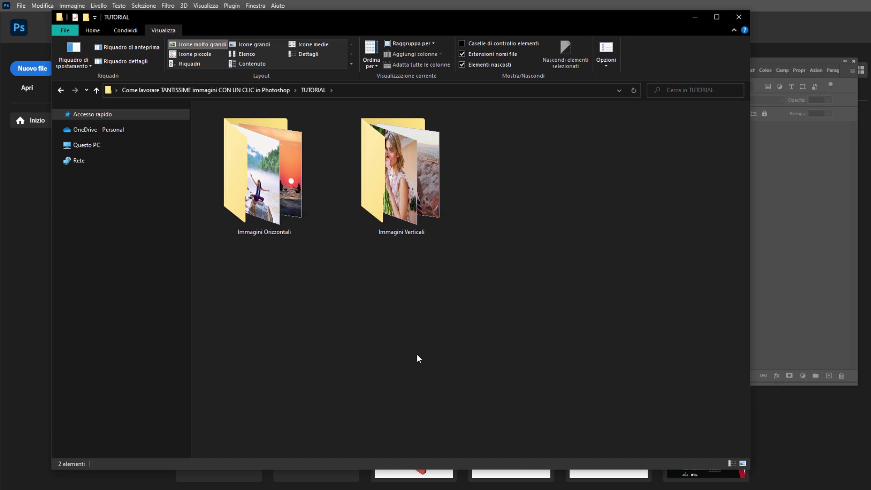
{"action": "double_click", "coordinate": [387, 202]}
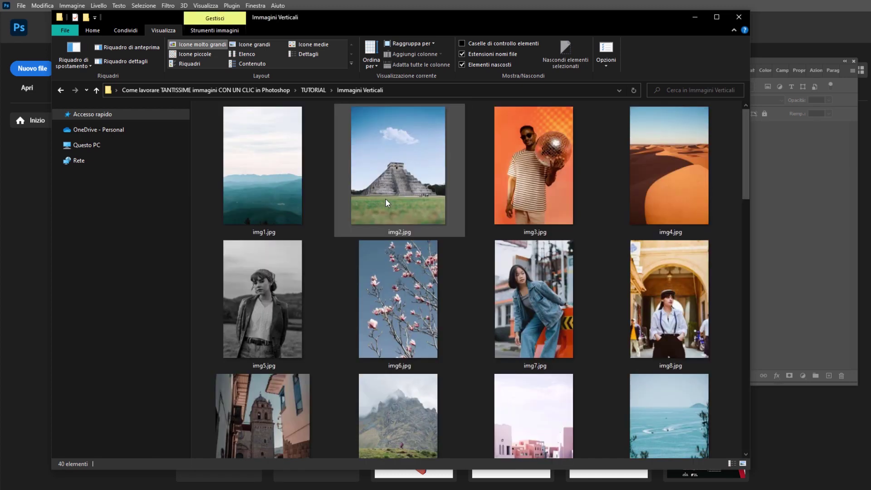
{"action": "left_click_drag", "start_coordinate": [744, 149], "coordinate": [747, 176]}
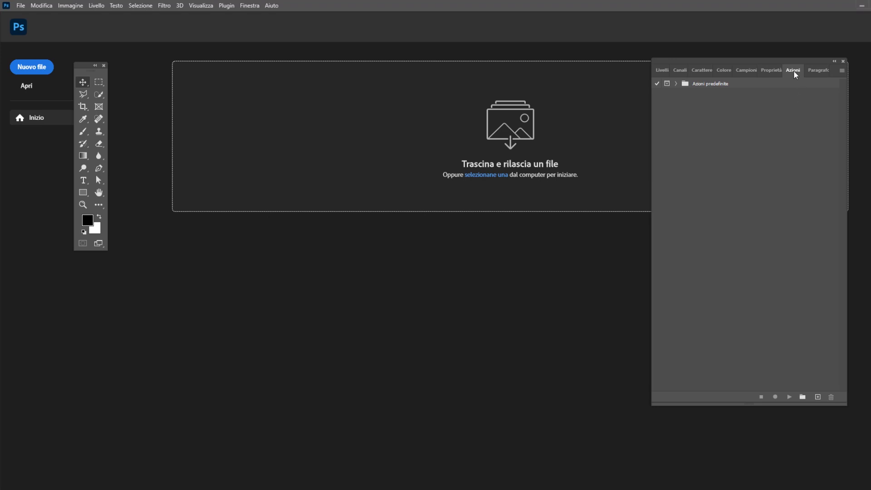
Step: Create a new action set named RIDIMENSIONAMENTO
{"action": "left_click", "coordinate": [248, 6]}
{"action": "left_click", "coordinate": [768, 249]}
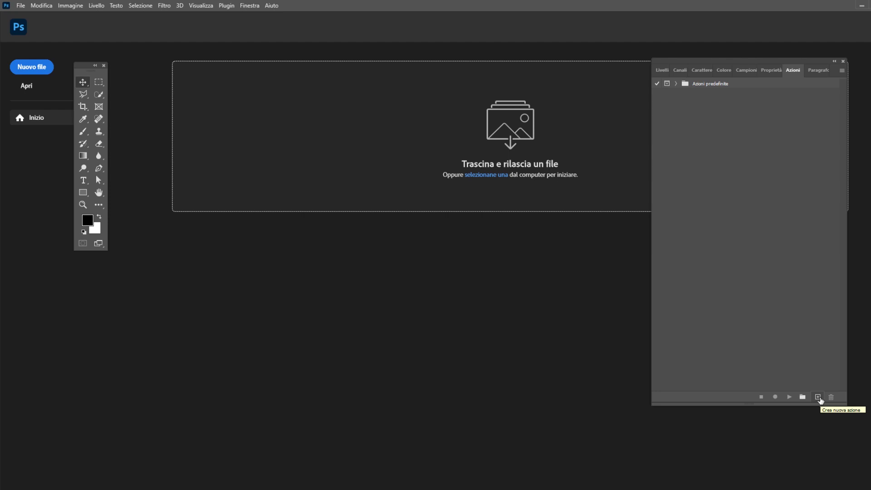
{"action": "left_click", "coordinate": [818, 398]}
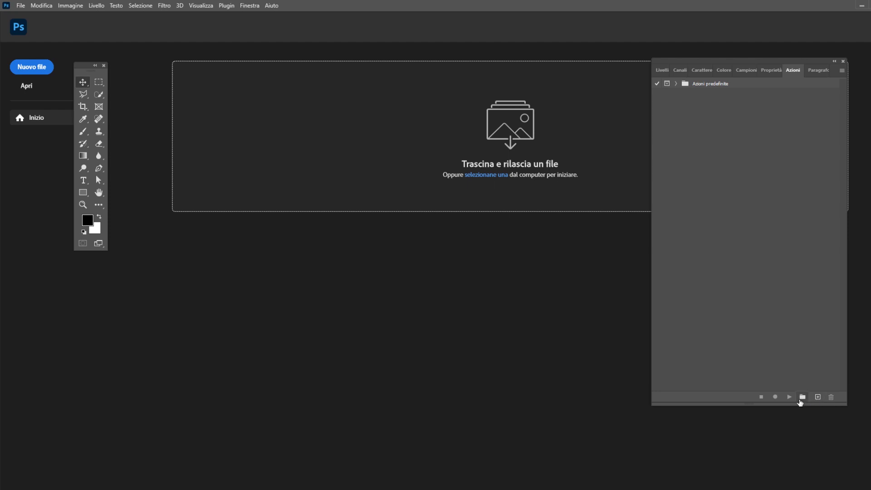
{"action": "left_click", "coordinate": [801, 398]}
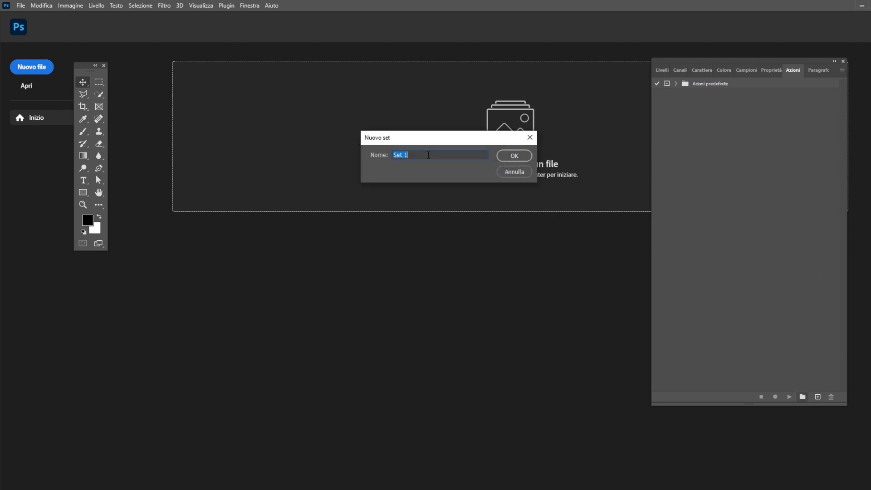
{"action": "type", "text": "RIDIMENSIONAMENTO"}
{"action": "key", "text": "Return"}
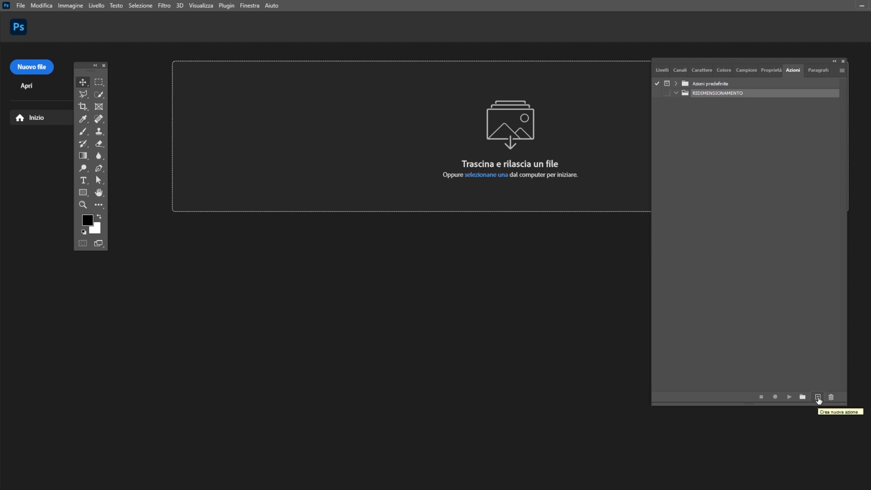
Step: Create an action named Immagini Verticali in the RIDIMENSIONAMENTO set, without a function key, and start recording it
{"action": "left_click", "coordinate": [818, 398]}
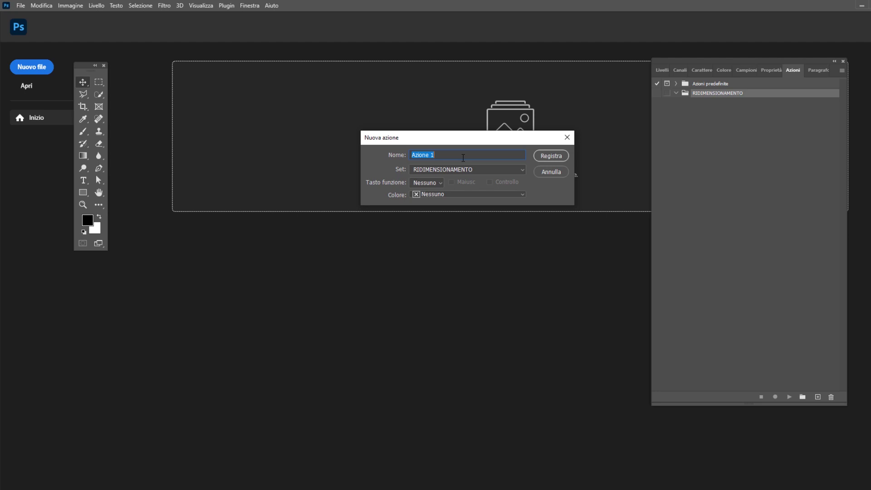
{"action": "type", "text": "Immagini Verticali"}
{"action": "left_click", "coordinate": [427, 170]}
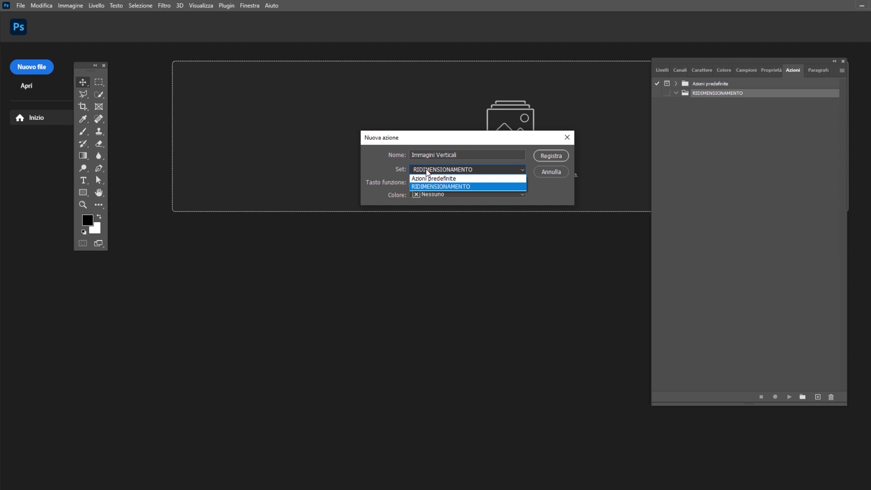
{"action": "left_click", "coordinate": [426, 171]}
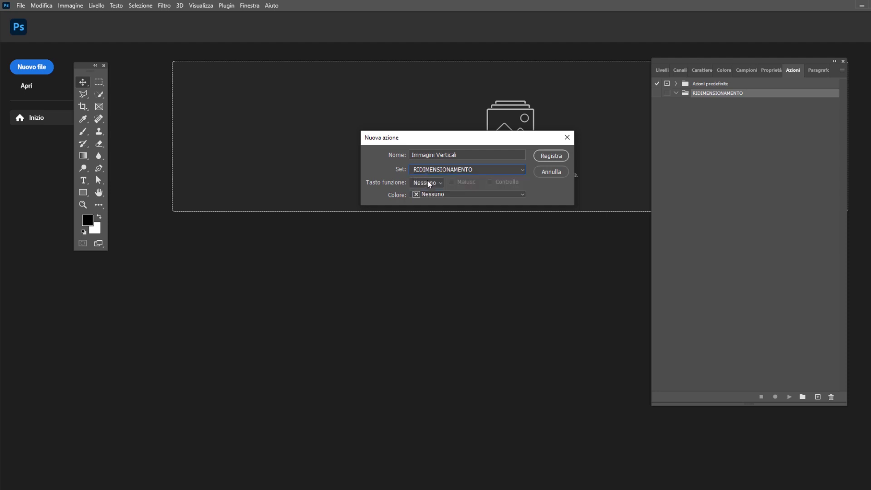
{"action": "left_click", "coordinate": [429, 183]}
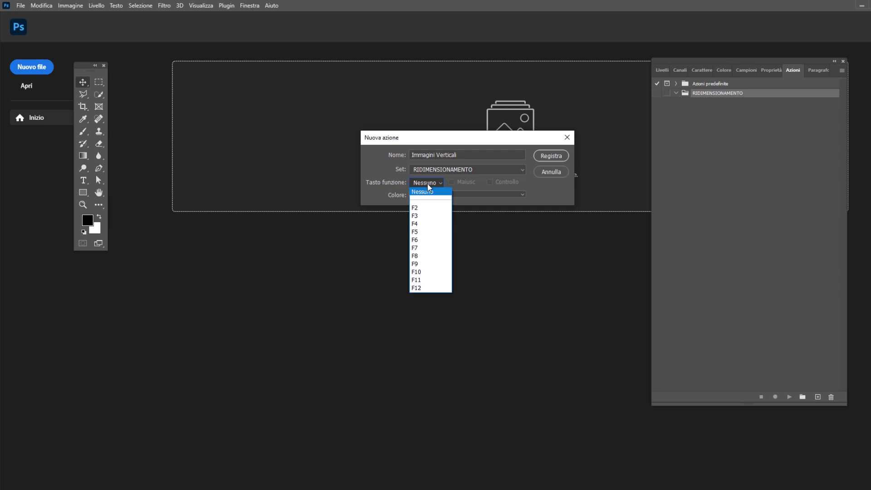
{"action": "left_click", "coordinate": [470, 186]}
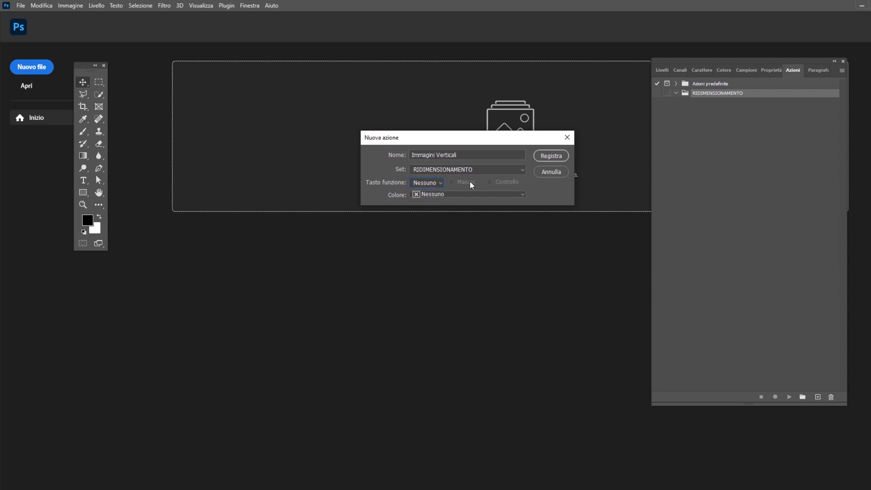
{"action": "left_click", "coordinate": [561, 158]}
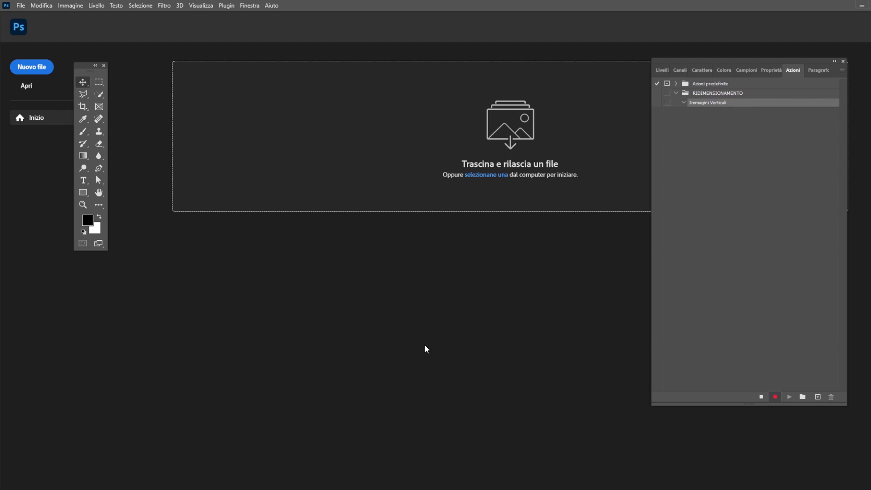
Step: Open img1.jpg from the Immagini Verticali folder in Photoshop and check the details of the recorded Apri command
{"action": "key", "text": "alt+Tab"}
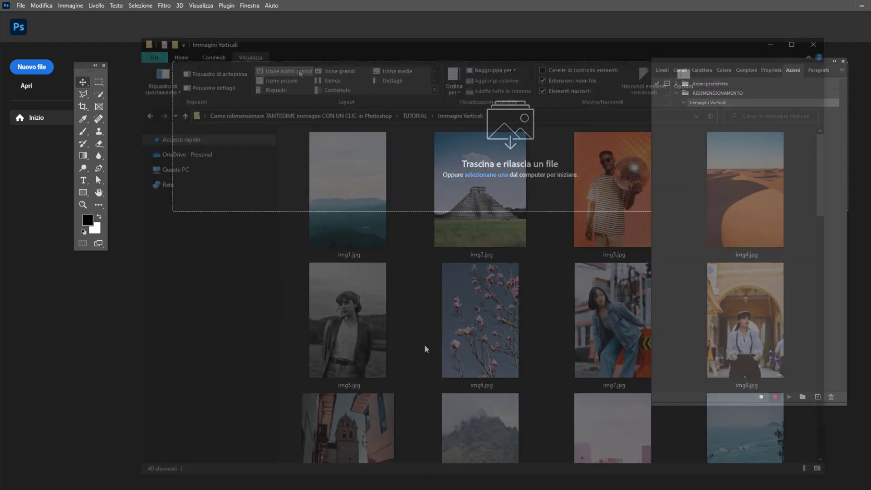
{"action": "left_click_drag", "start_coordinate": [350, 209], "coordinate": [76, 398]}
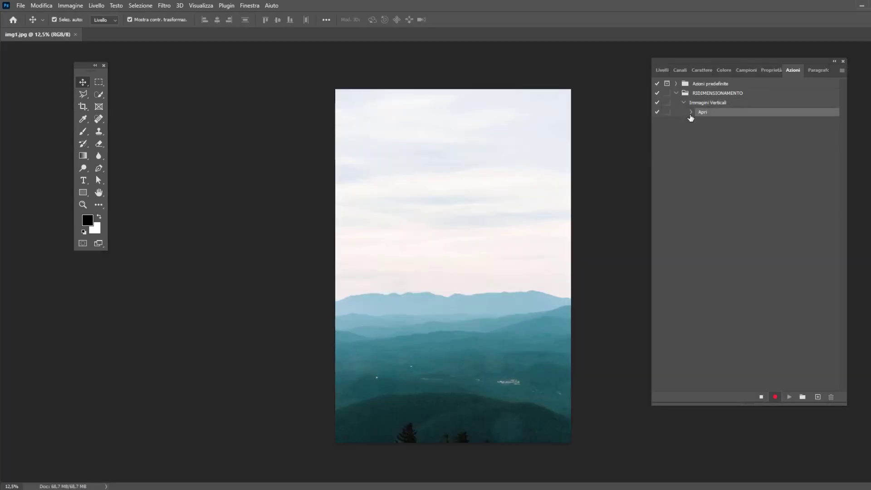
{"action": "left_click", "coordinate": [690, 113]}
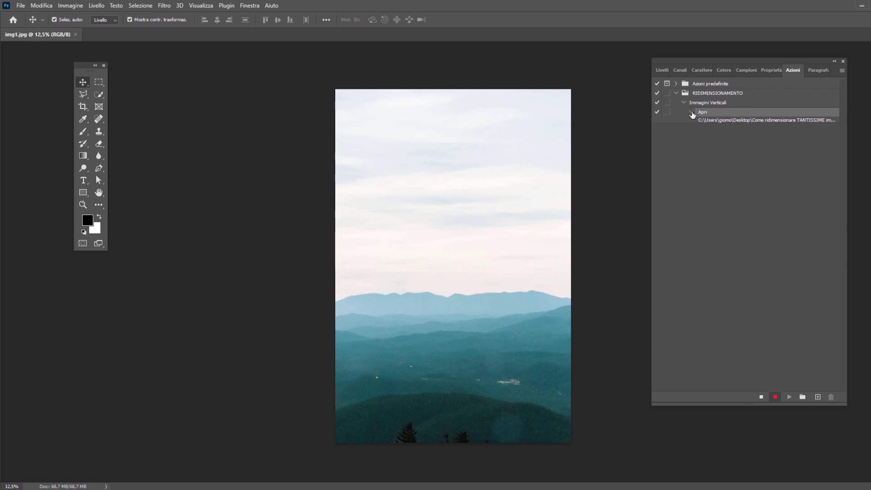
{"action": "left_click", "coordinate": [691, 113]}
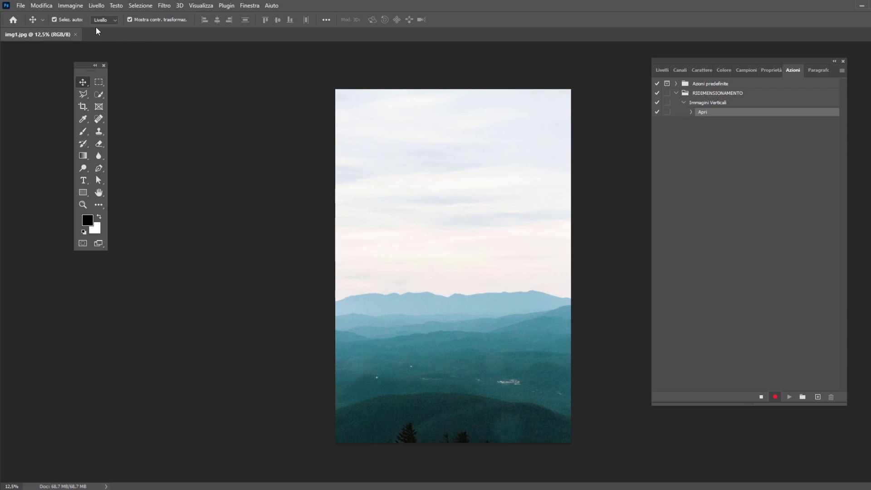
Step: Resize the image to 600 pixels wide with linked proportions and review the settings recorded for Dimensione immagine
{"action": "left_click", "coordinate": [70, 6]}
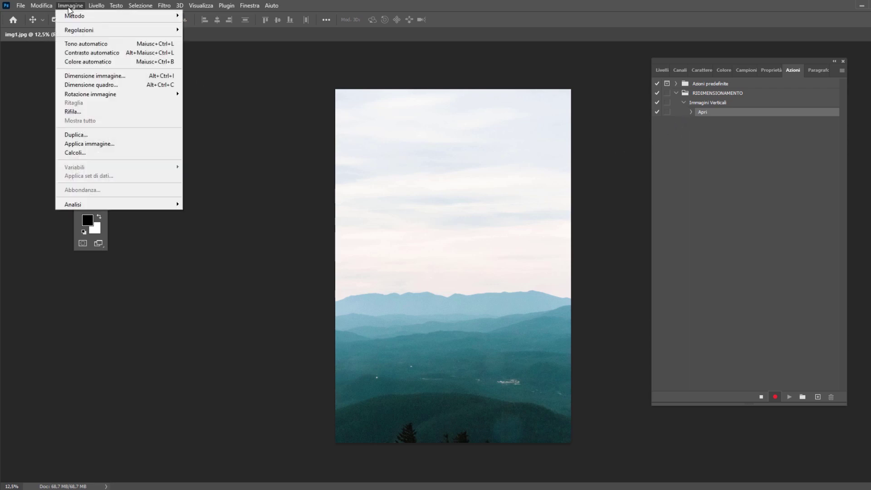
{"action": "left_click", "coordinate": [86, 77]}
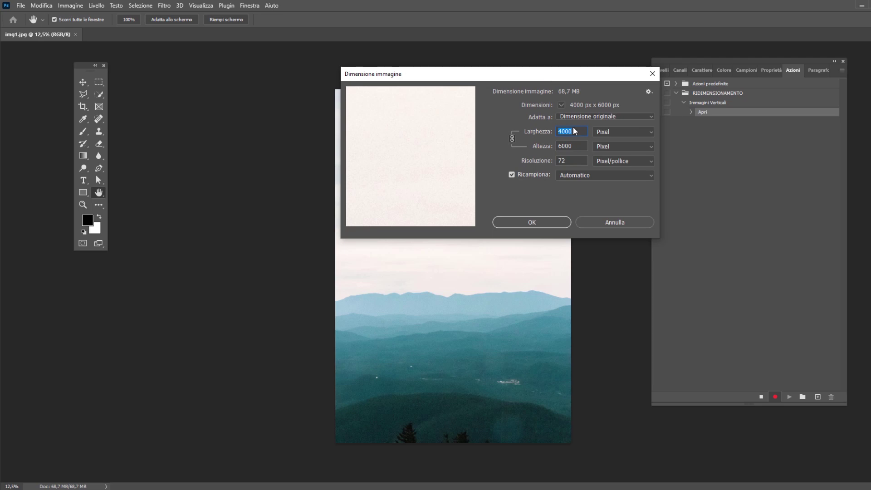
{"action": "type", "text": "600"}
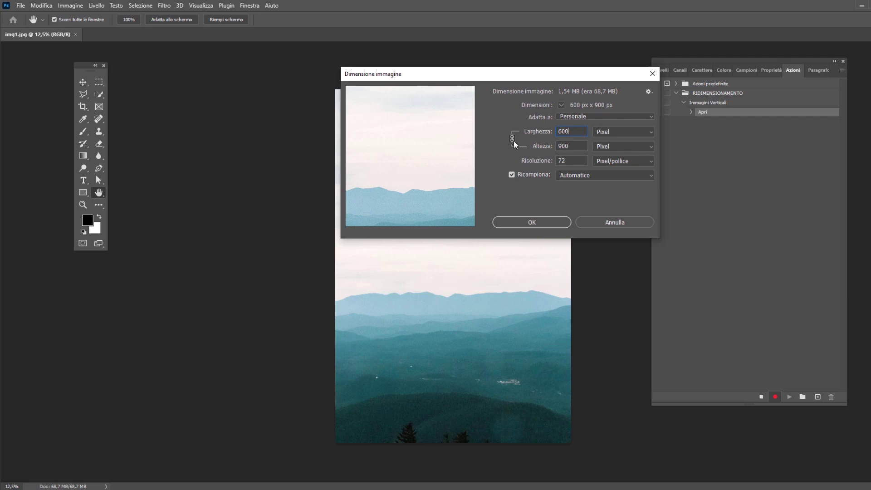
{"action": "left_click", "coordinate": [534, 222]}
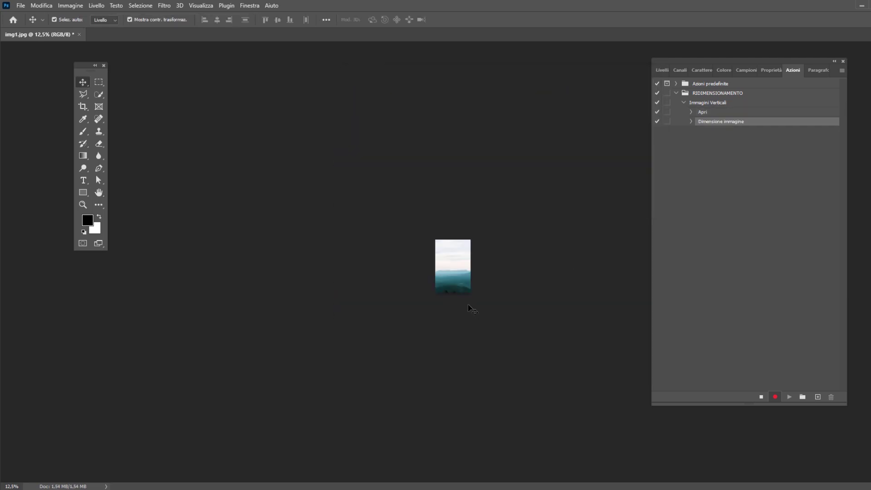
{"action": "key", "text": "alt"}
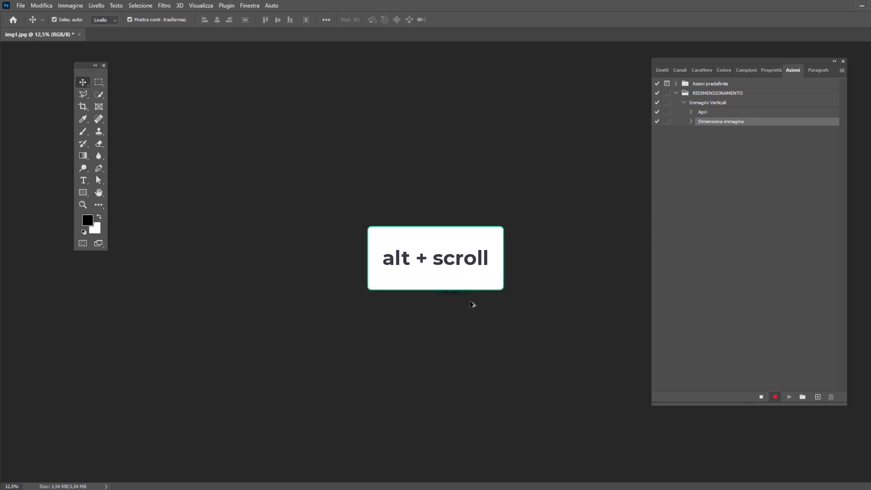
{"action": "scroll", "coordinate": [454, 316], "scroll_direction": "up", "scroll_amount": 2}
{"action": "scroll", "coordinate": [454, 316], "scroll_direction": "up", "scroll_amount": 4}
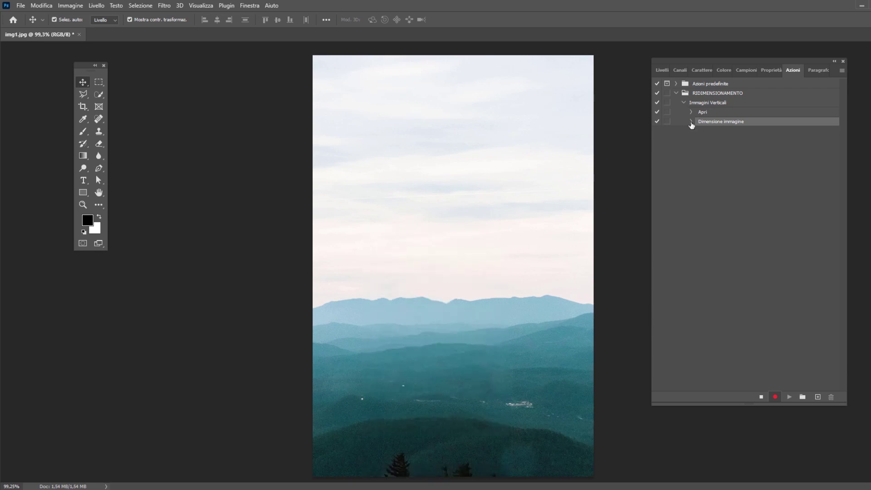
{"action": "left_click", "coordinate": [691, 123]}
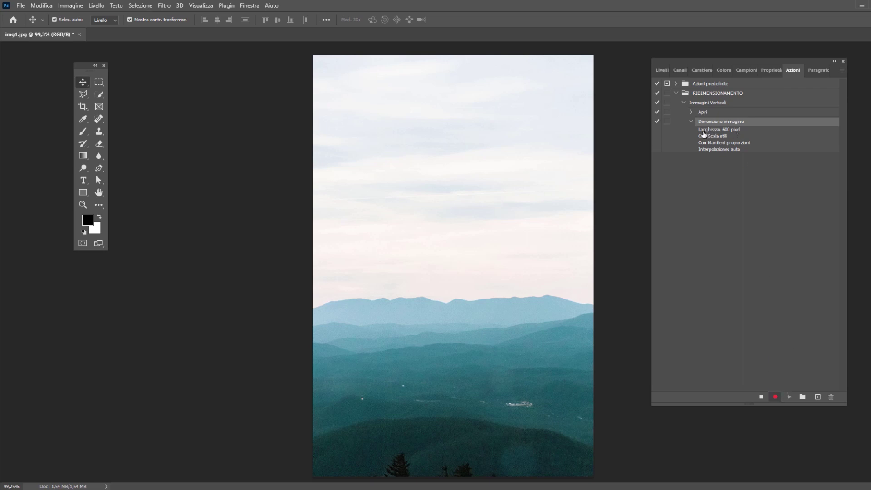
{"action": "left_click", "coordinate": [691, 122]}
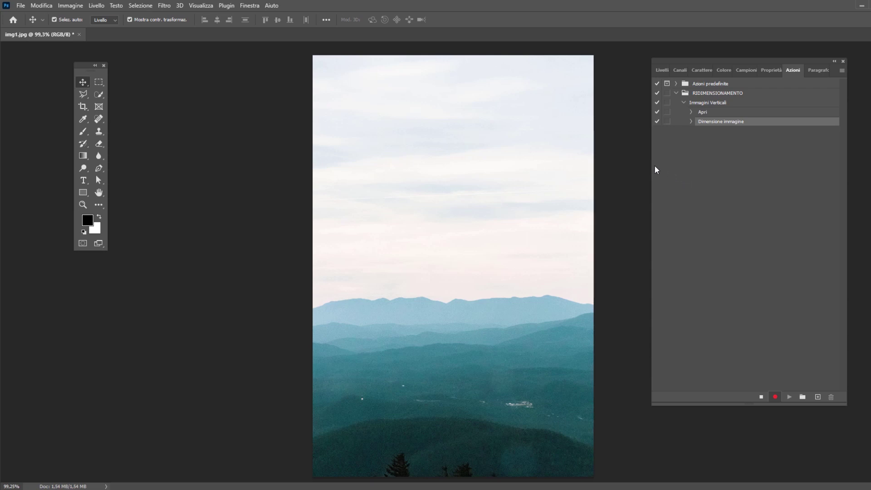
Step: Set up a Save for Web export of the resized image as JPEG with Alta quality
{"action": "left_click", "coordinate": [19, 6]}
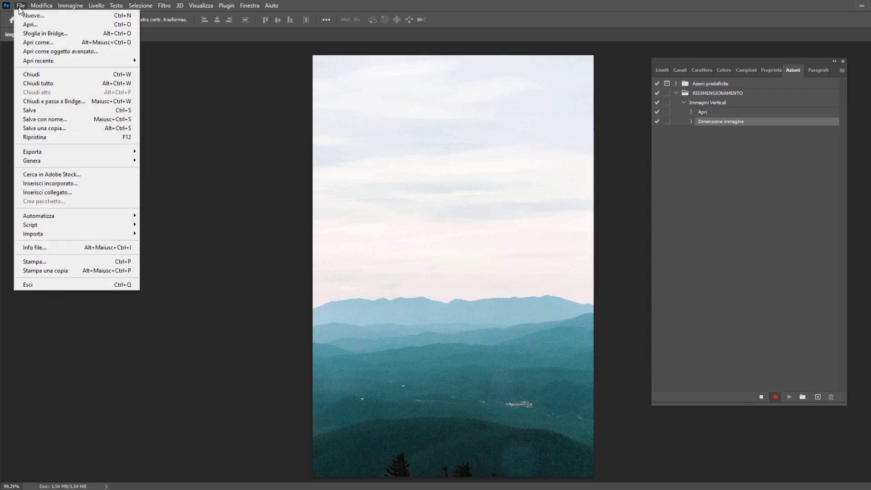
{"action": "mouse_move", "coordinate": [64, 153]}
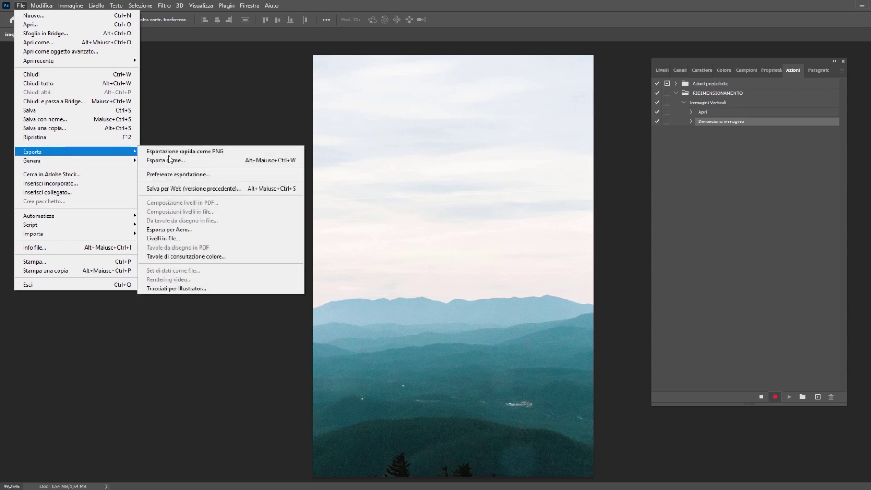
{"action": "left_click", "coordinate": [187, 188]}
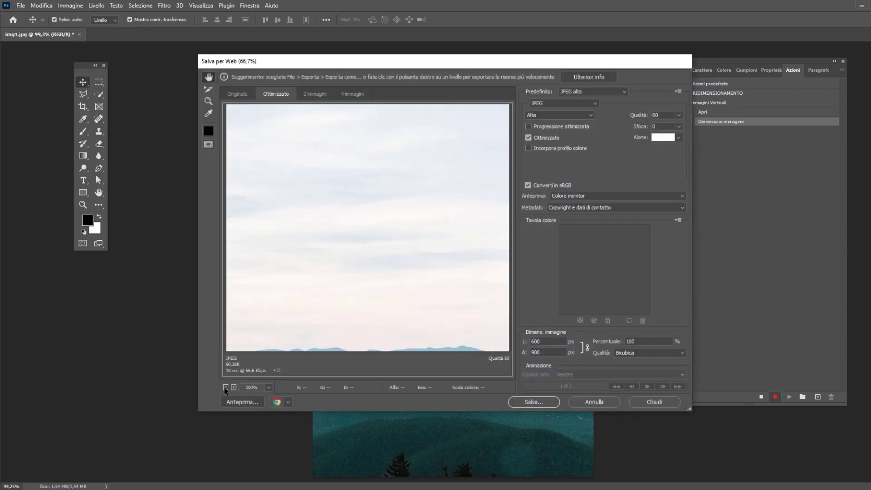
{"action": "left_click", "coordinate": [226, 388]}
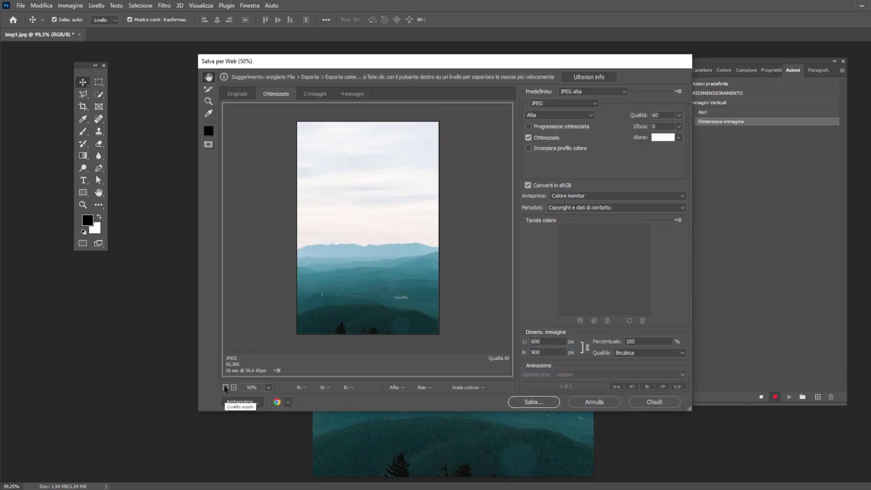
{"action": "left_click", "coordinate": [565, 103]}
{"action": "left_click", "coordinate": [547, 111]}
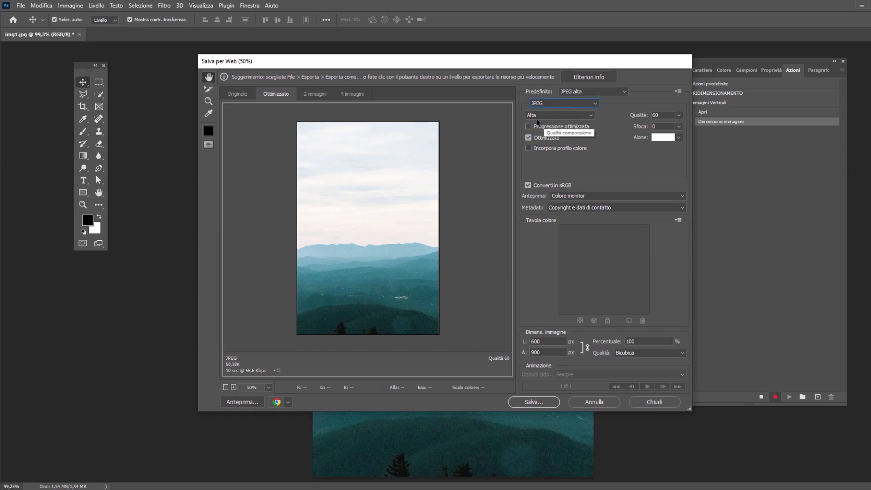
{"action": "left_click", "coordinate": [588, 116]}
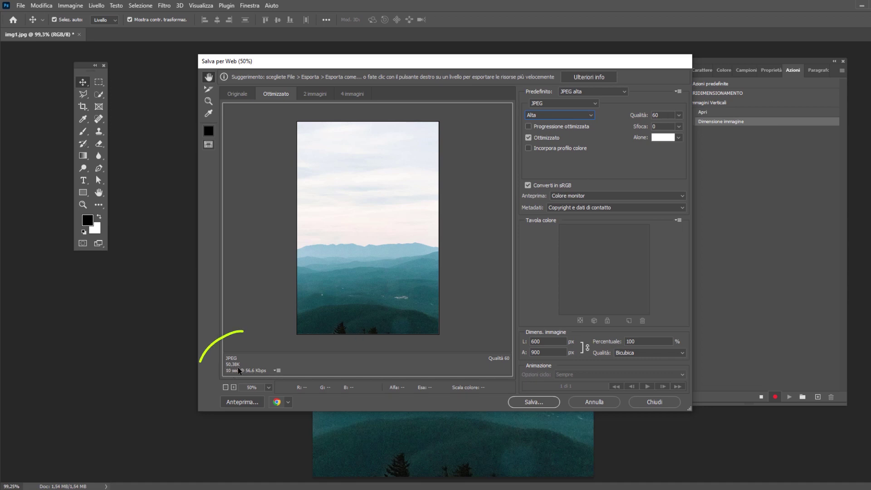
Step: Save the optimized img1.jpg into the Immagini Verticali Ottimizzate folder inside TUTORIAL
{"action": "left_click", "coordinate": [535, 403]}
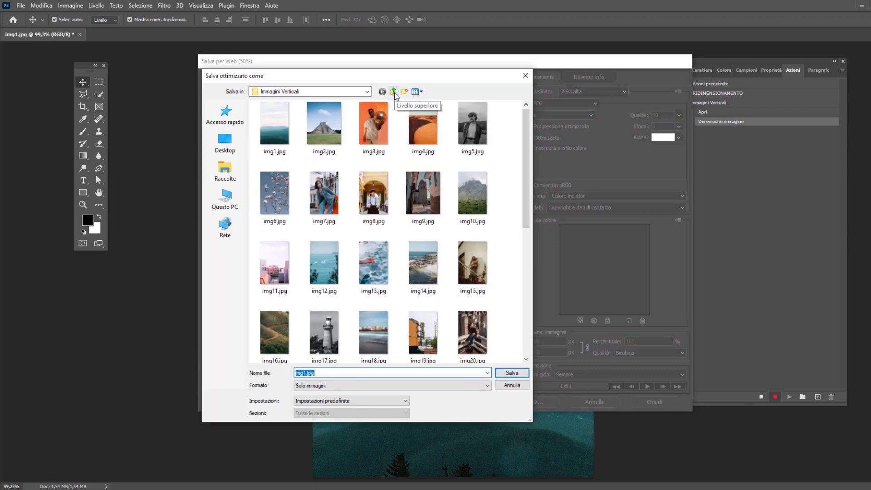
{"action": "left_click", "coordinate": [393, 92]}
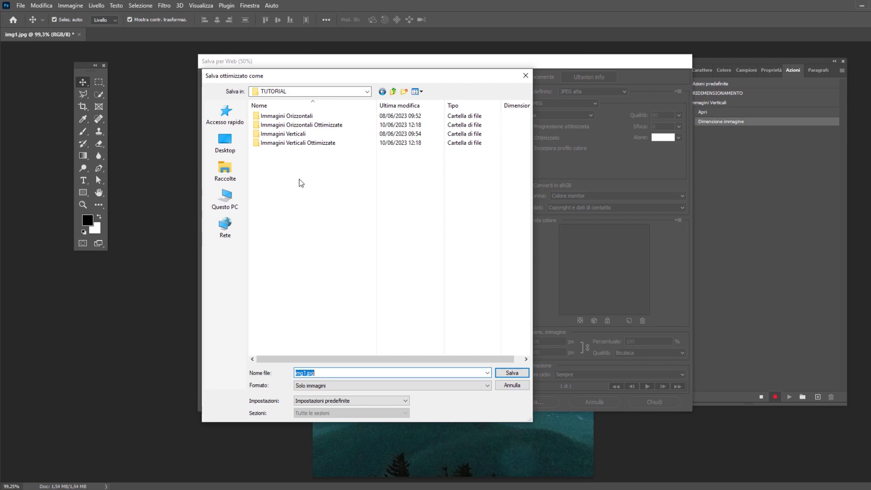
{"action": "double_click", "coordinate": [312, 144]}
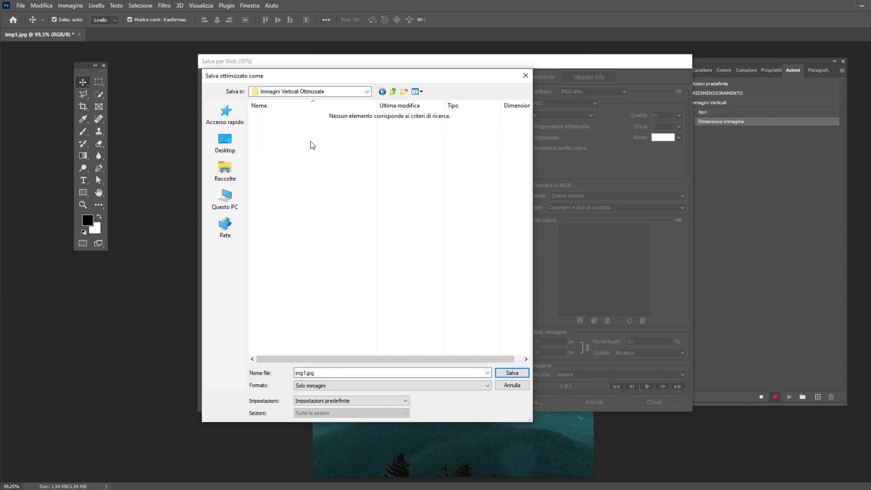
{"action": "left_click", "coordinate": [515, 372]}
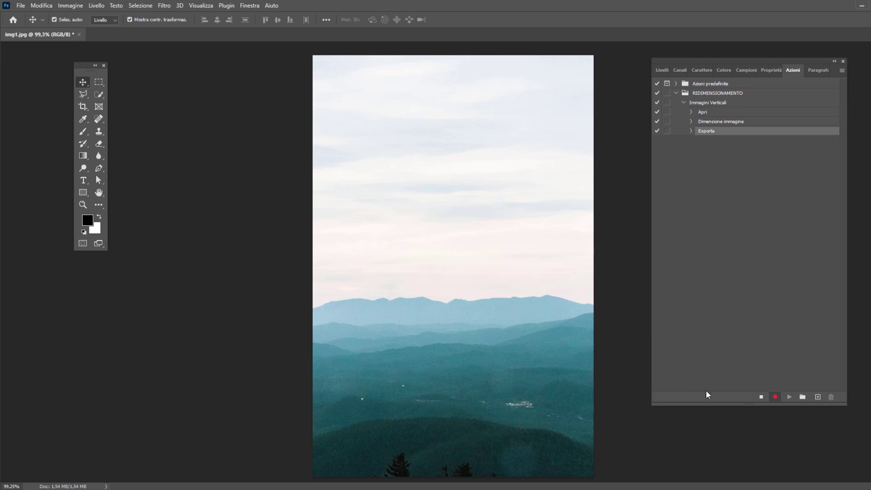
Step: Stop recording the action and close img1.jpg without saving its changes
{"action": "left_click", "coordinate": [761, 398]}
{"action": "left_click", "coordinate": [79, 34]}
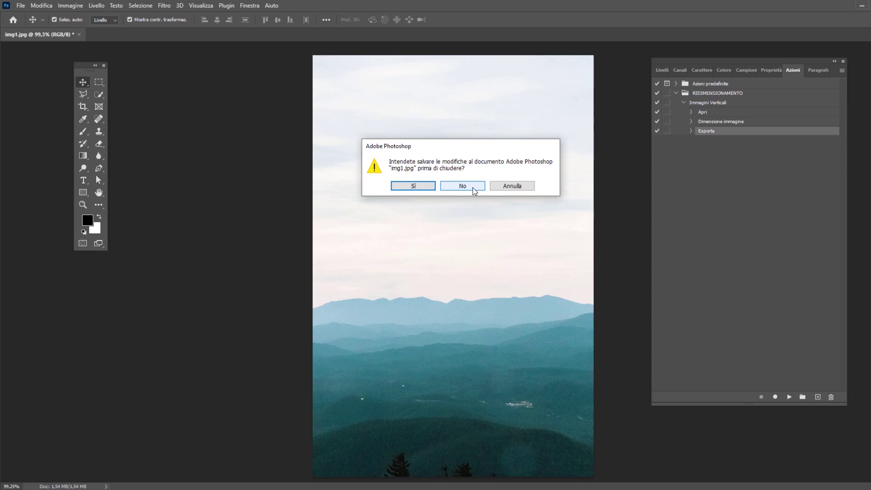
{"action": "left_click", "coordinate": [472, 187]}
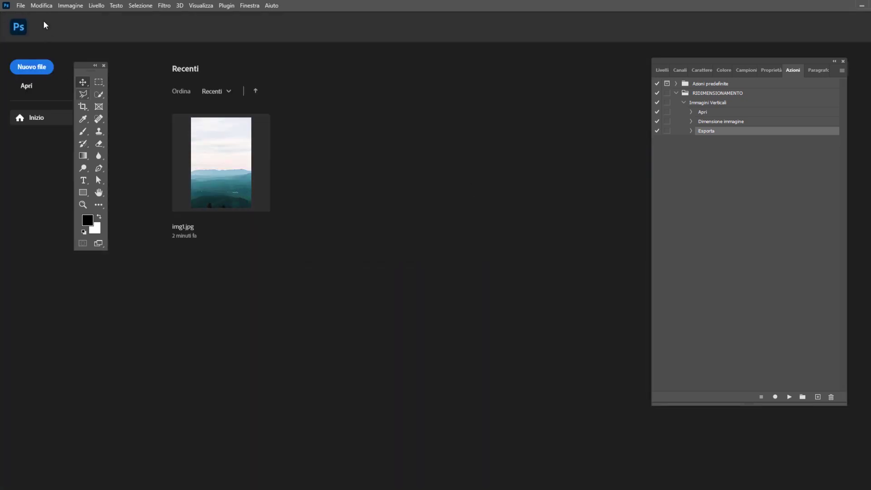
Step: Start a Batch automation using the Immagini Verticali action from the RIDIMENSIONAMENTO set
{"action": "left_click", "coordinate": [20, 6]}
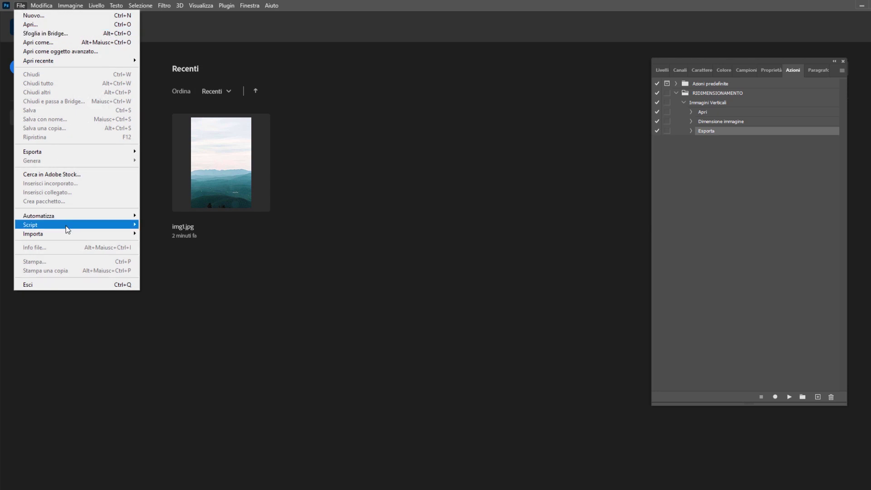
{"action": "mouse_move", "coordinate": [73, 216]}
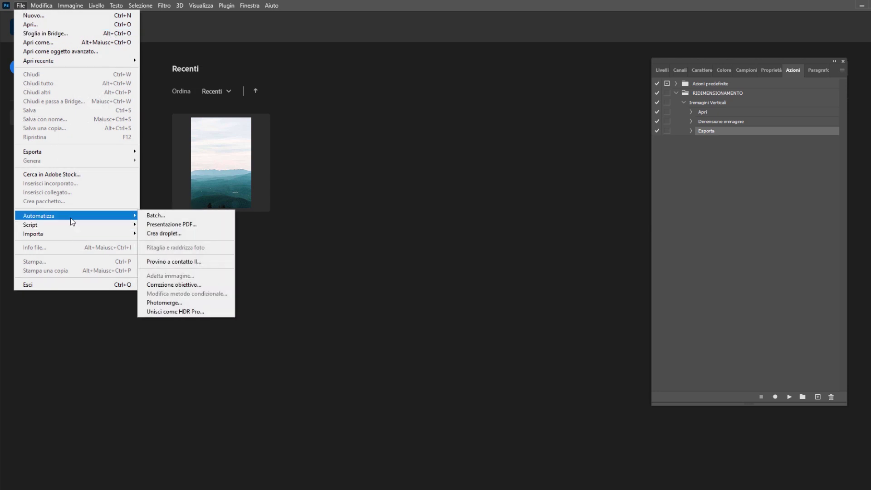
{"action": "left_click", "coordinate": [191, 216]}
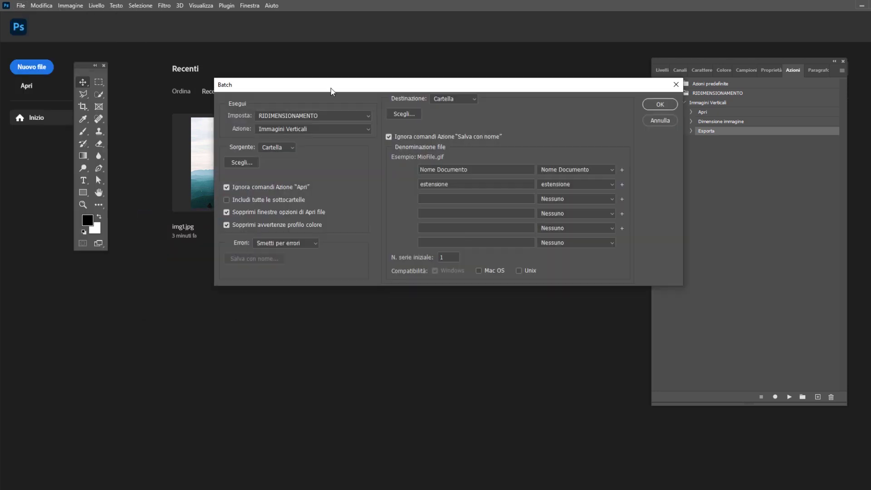
{"action": "left_click", "coordinate": [280, 116]}
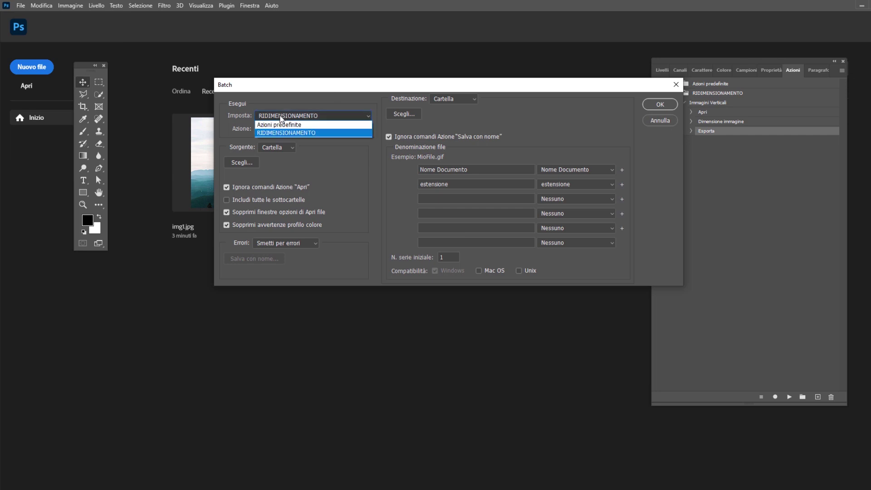
{"action": "left_click", "coordinate": [281, 117]}
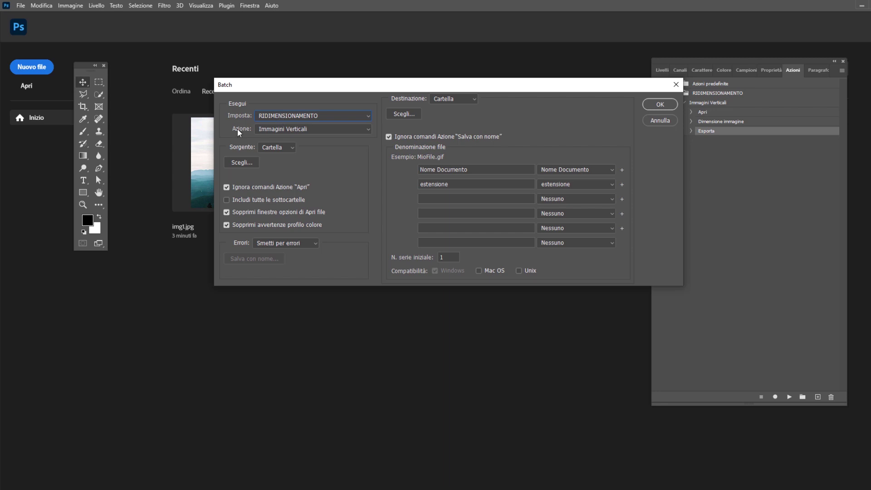
{"action": "left_click", "coordinate": [283, 129]}
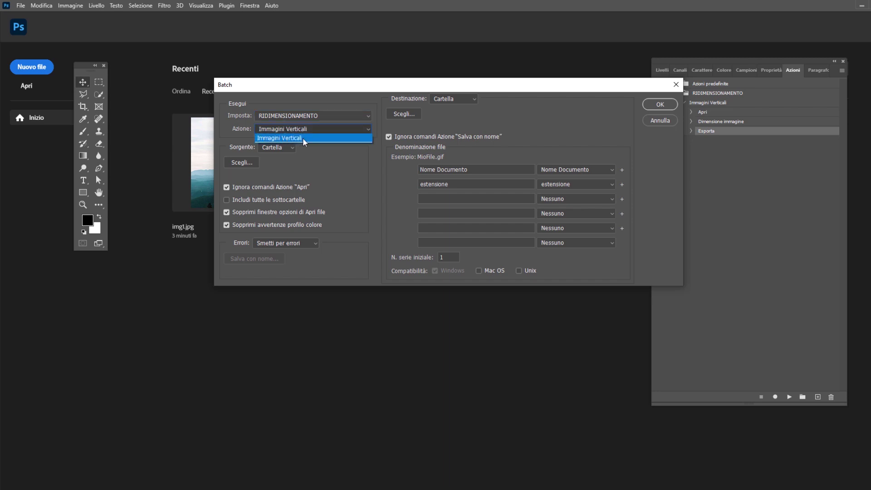
{"action": "left_click", "coordinate": [299, 139]}
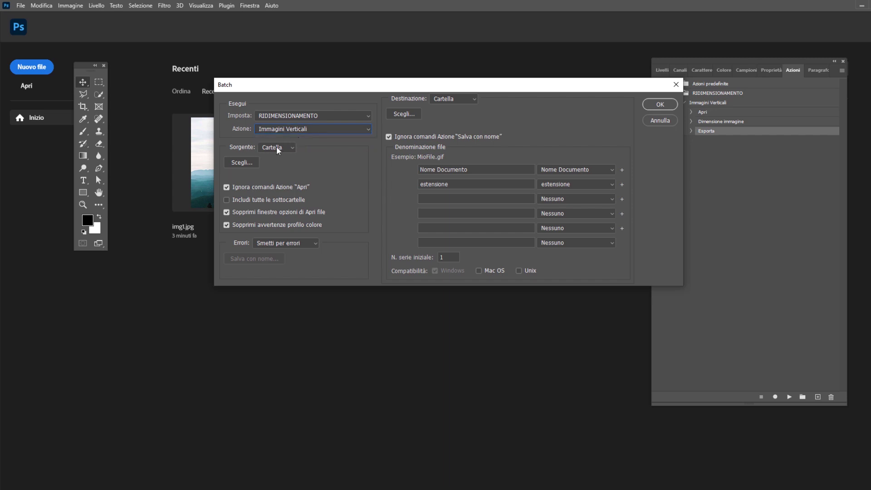
Step: Set the batch source to the Immagini Verticali folder inside TUTORIAL
{"action": "left_click", "coordinate": [244, 163]}
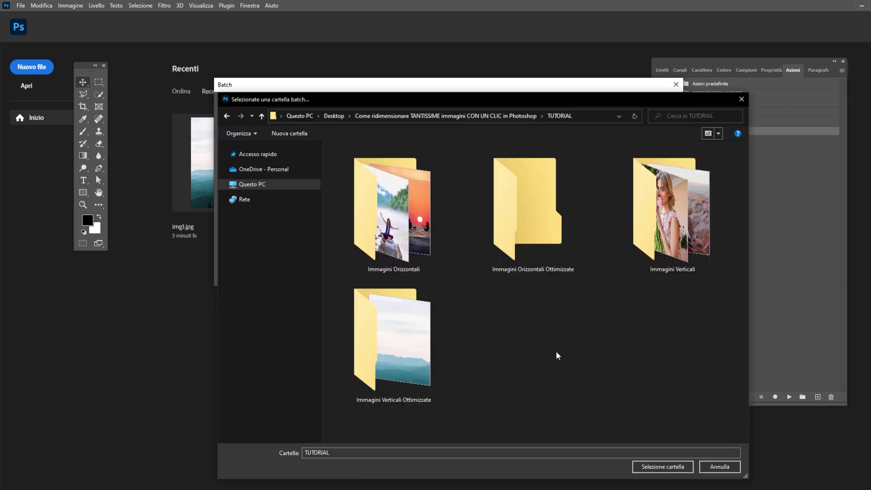
{"action": "double_click", "coordinate": [677, 244]}
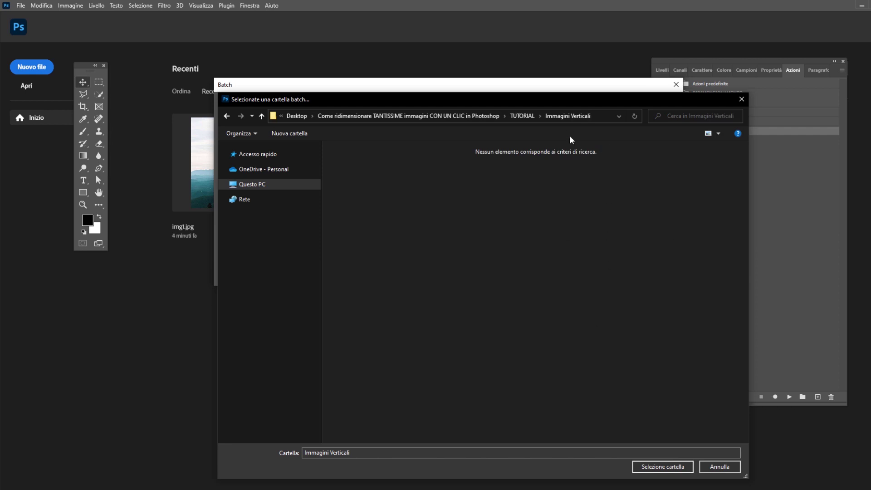
{"action": "left_click", "coordinate": [670, 467]}
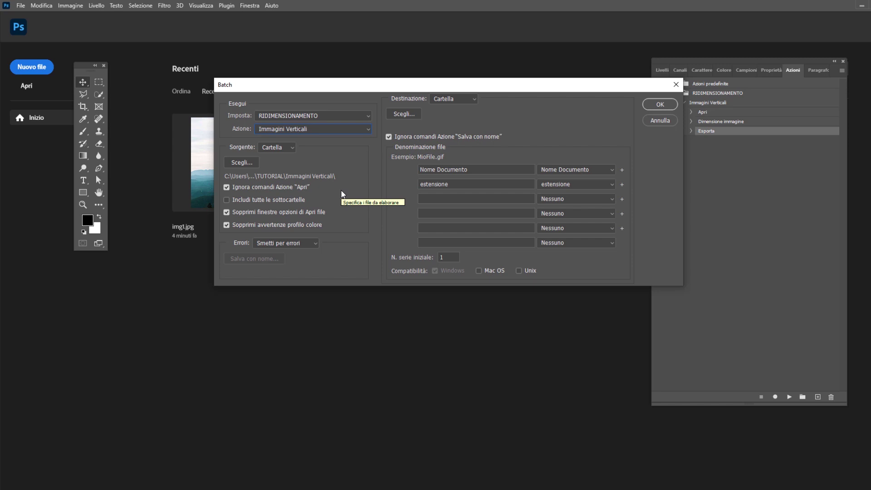
Step: Set the batch destination to the Immagini Verticali Ottimizzate folder and run the batch
{"action": "left_click_drag", "start_coordinate": [381, 84], "coordinate": [309, 70]}
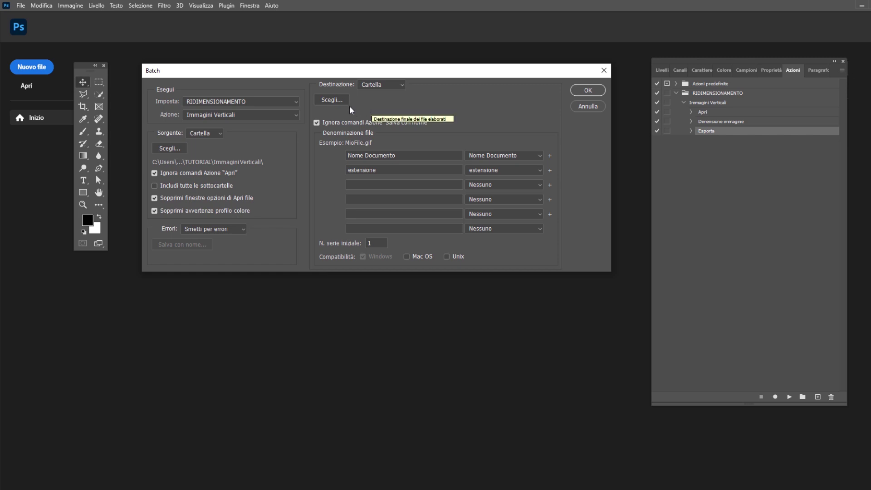
{"action": "left_click", "coordinate": [336, 99]}
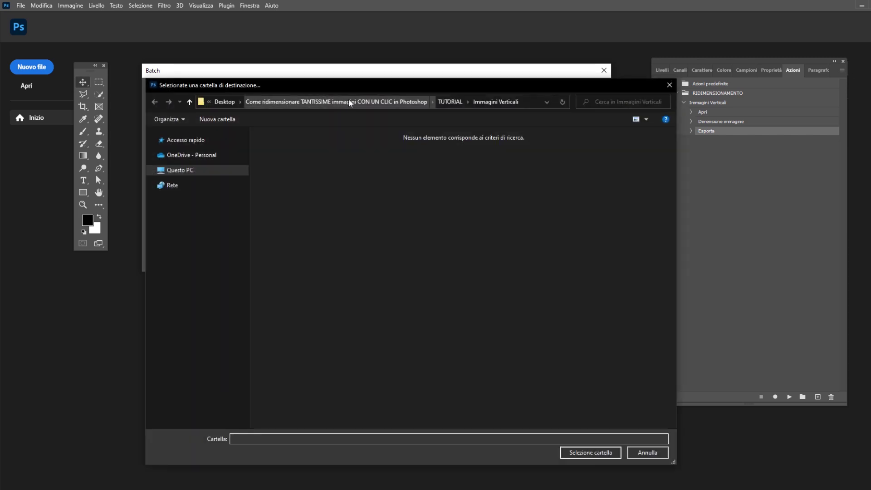
{"action": "left_click", "coordinate": [450, 102]}
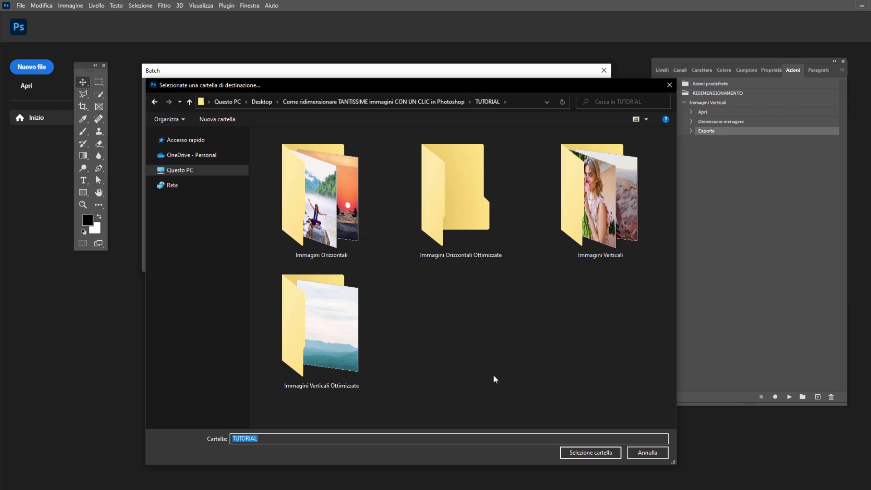
{"action": "double_click", "coordinate": [331, 347]}
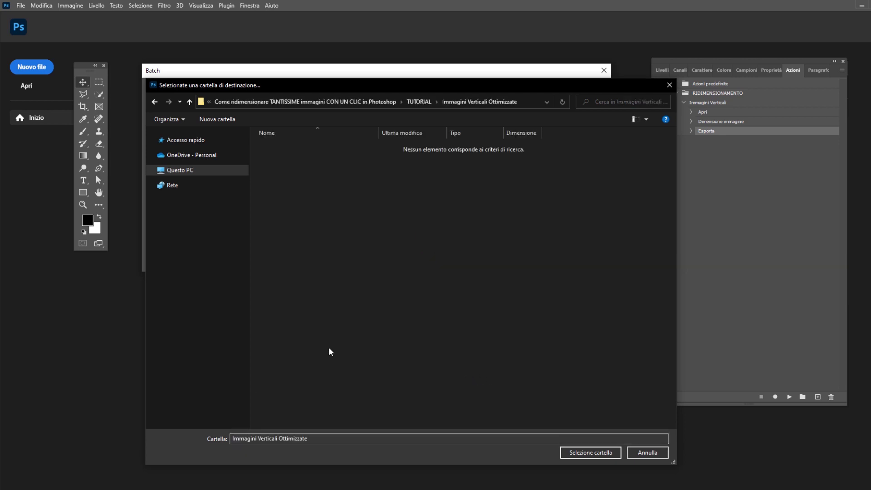
{"action": "left_click", "coordinate": [591, 452]}
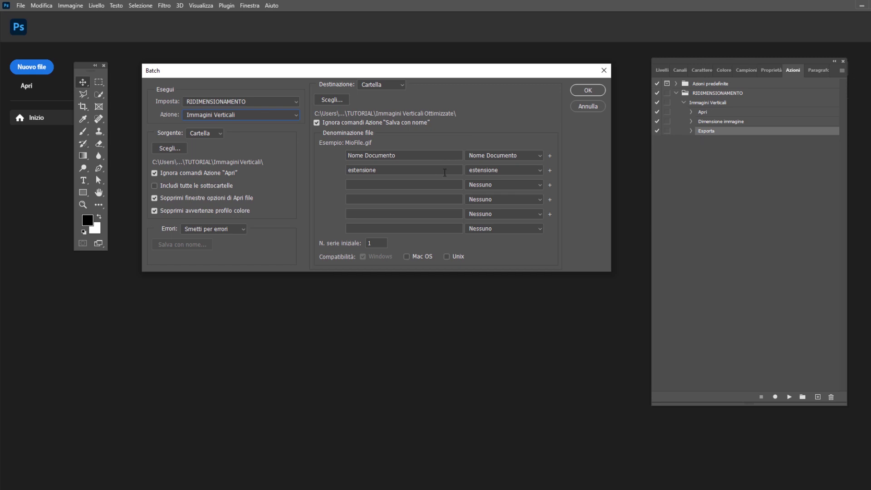
{"action": "left_click", "coordinate": [587, 91]}
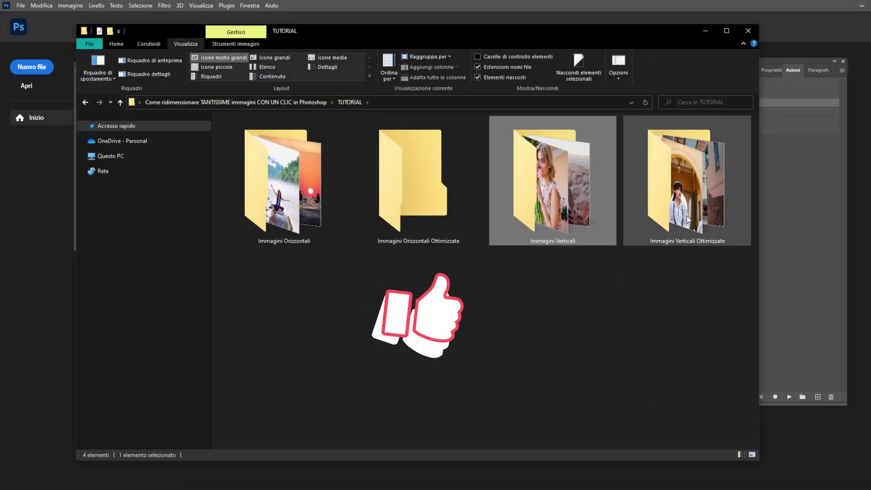
Step: In File Explorer, compare the file sizes in the Immagini Verticali Ottimizzate and Immagini Verticali folders using the Dettagli layout
{"action": "double_click", "coordinate": [687, 220]}
{"action": "left_click", "coordinate": [334, 68]}
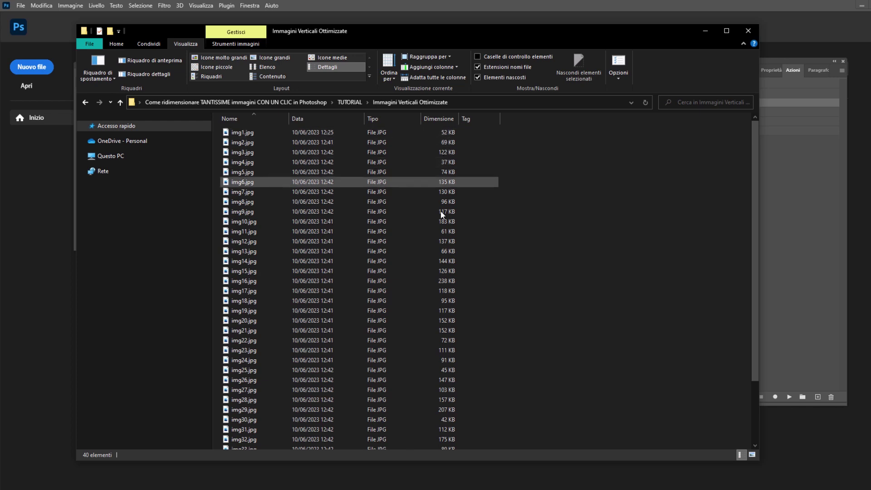
{"action": "key", "text": "alt+Up"}
{"action": "double_click", "coordinate": [555, 177]}
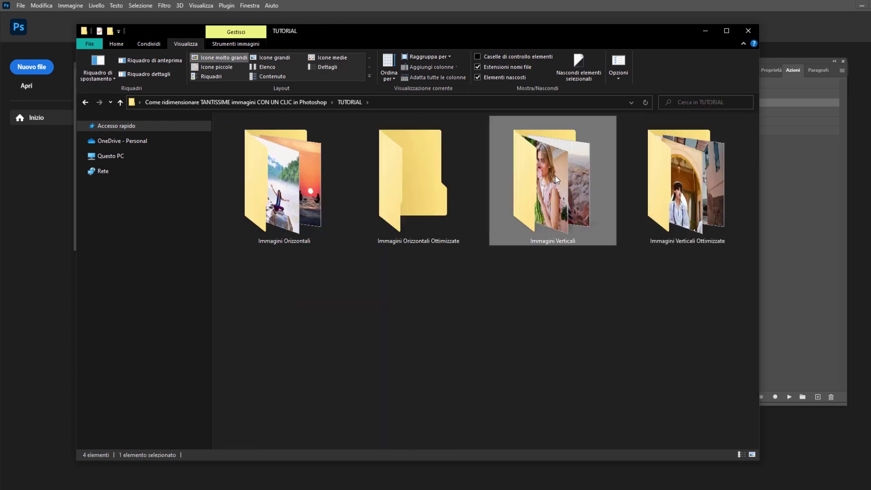
{"action": "left_click", "coordinate": [327, 67]}
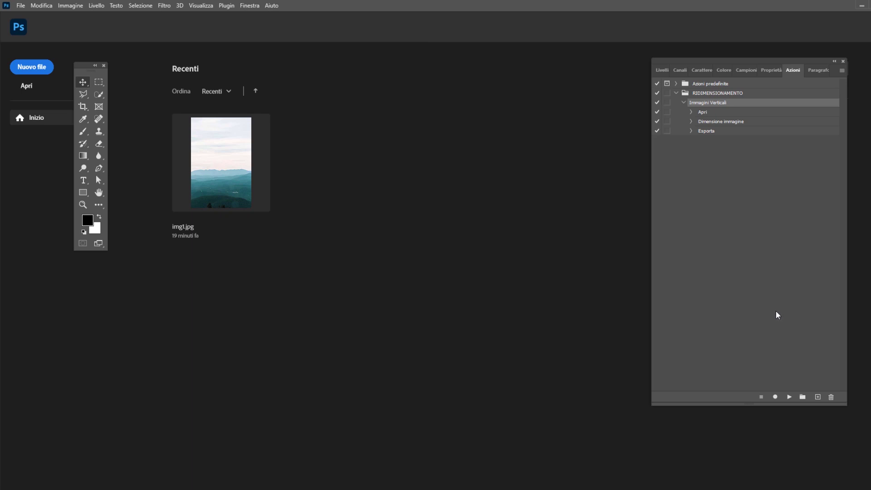
Step: Create an action named Immagini Orizzontali in the RIDIMENSIONAMENTO set and start recording it
{"action": "left_click", "coordinate": [817, 397]}
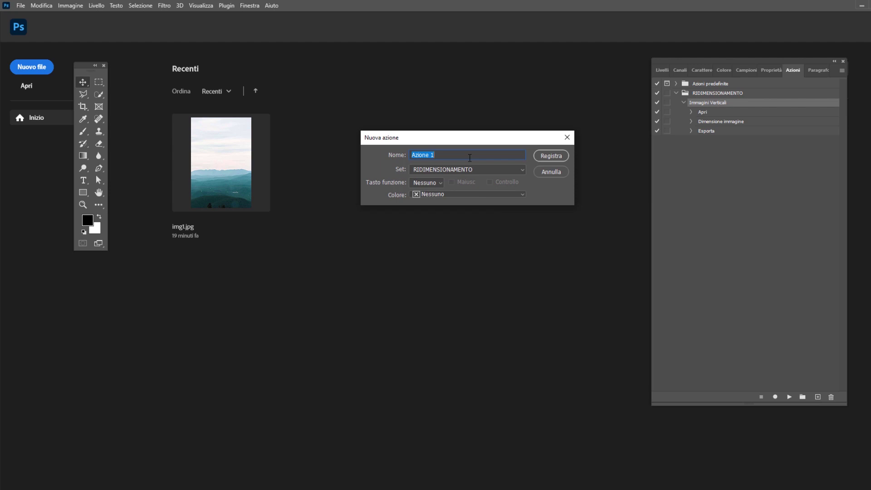
{"action": "type", "text": "Immagini Orizzontali"}
{"action": "left_click", "coordinate": [550, 156]}
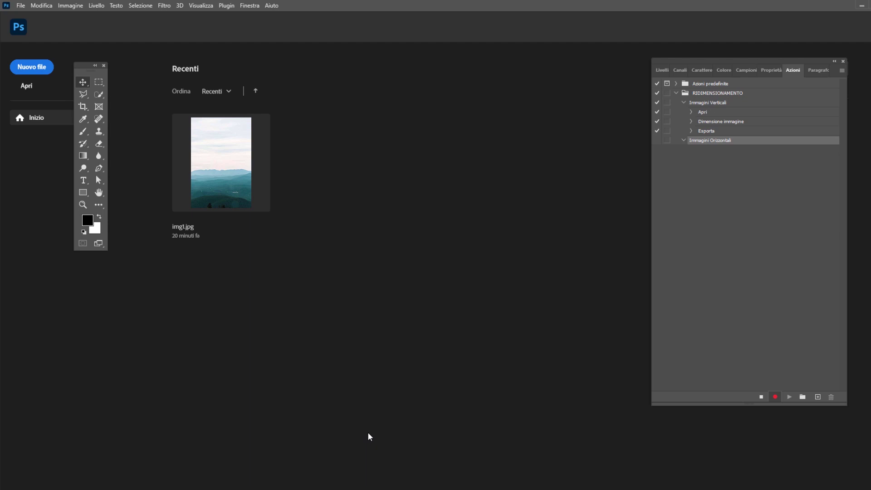
Step: Open img1.jpg from the Immagini Orizzontali folder in Photoshop and resize it to 900 pixels wide with linked proportions
{"action": "key", "text": "alt+Tab"}
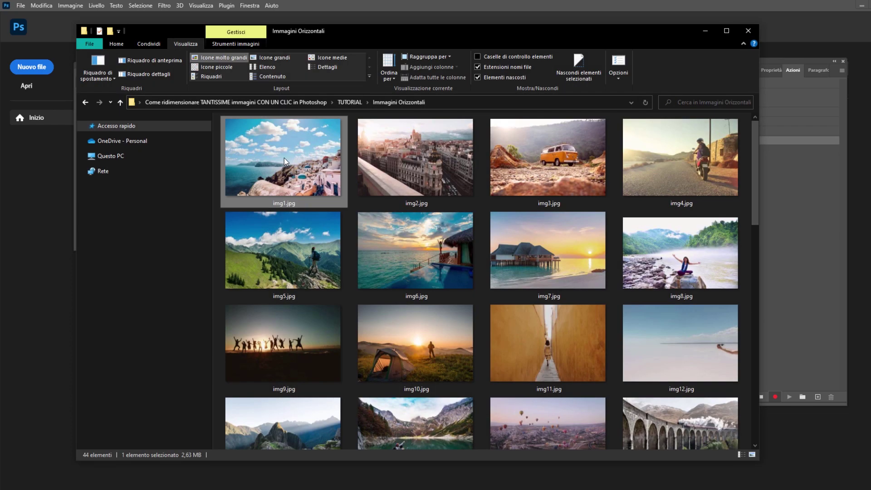
{"action": "left_click_drag", "start_coordinate": [284, 157], "coordinate": [39, 363]}
{"action": "left_click", "coordinate": [81, 7]}
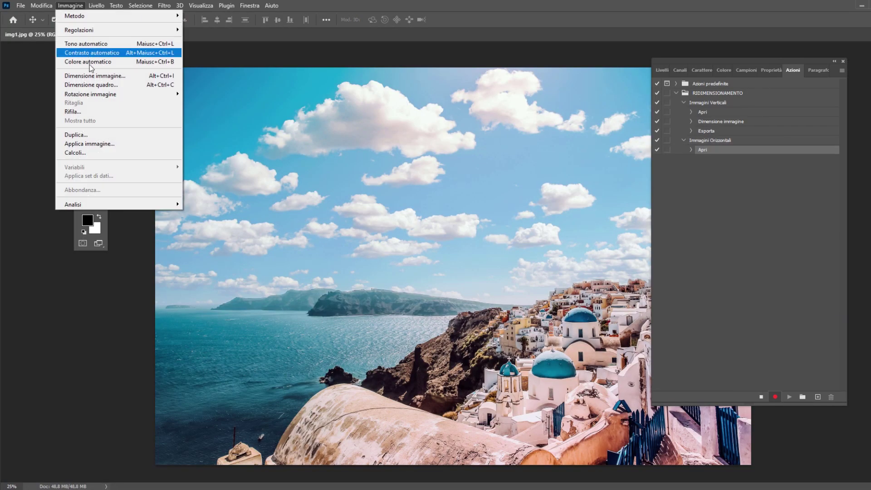
{"action": "left_click", "coordinate": [95, 76]}
{"action": "left_click_drag", "start_coordinate": [520, 85], "coordinate": [427, 92]}
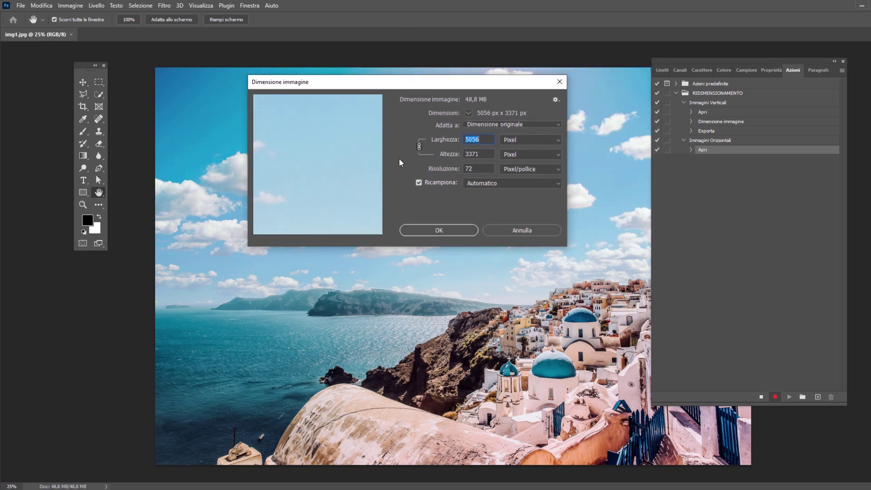
{"action": "type", "text": "900"}
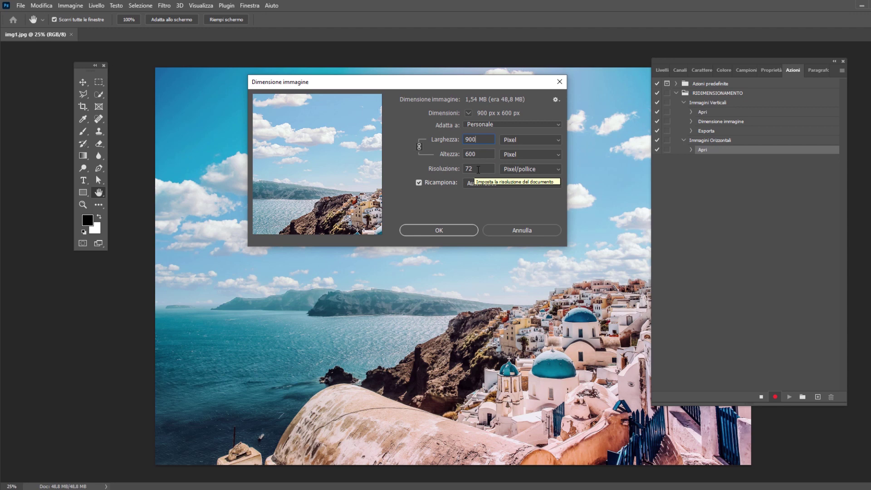
{"action": "left_click", "coordinate": [462, 230]}
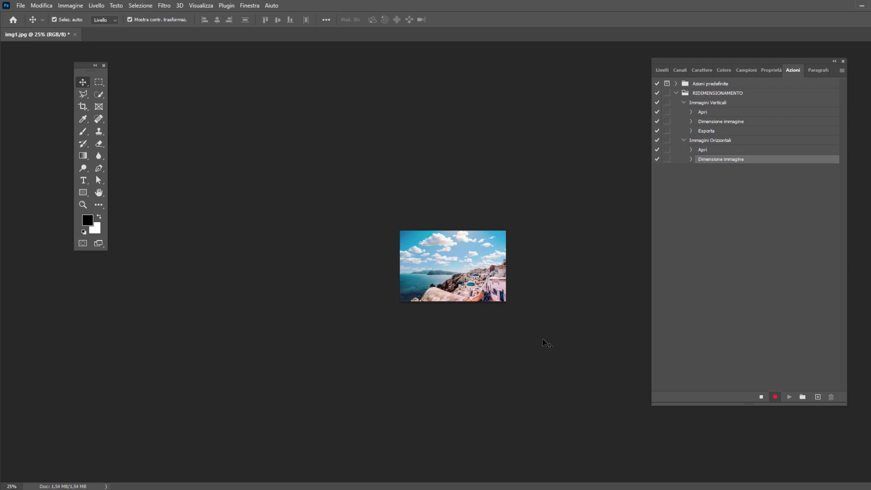
Step: Export the resized image with Save for Web as a JPEG named img1.jpg into the Immagini Orizzontali Ottimizzate folder
{"action": "scroll", "coordinate": [544, 345], "scroll_direction": "up", "scroll_amount": 3, "text": "alt"}
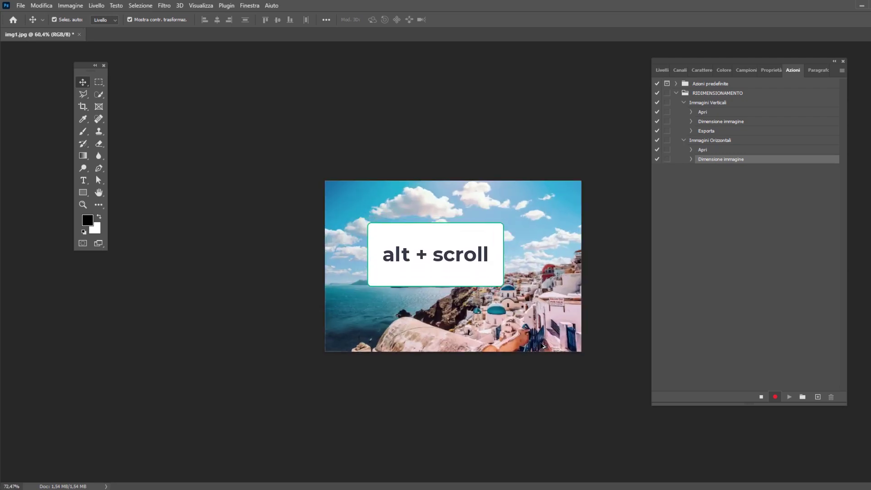
{"action": "scroll", "coordinate": [543, 347], "scroll_direction": "up", "scroll_amount": 3, "text": "alt"}
{"action": "left_click", "coordinate": [20, 6]}
{"action": "mouse_move", "coordinate": [61, 154]}
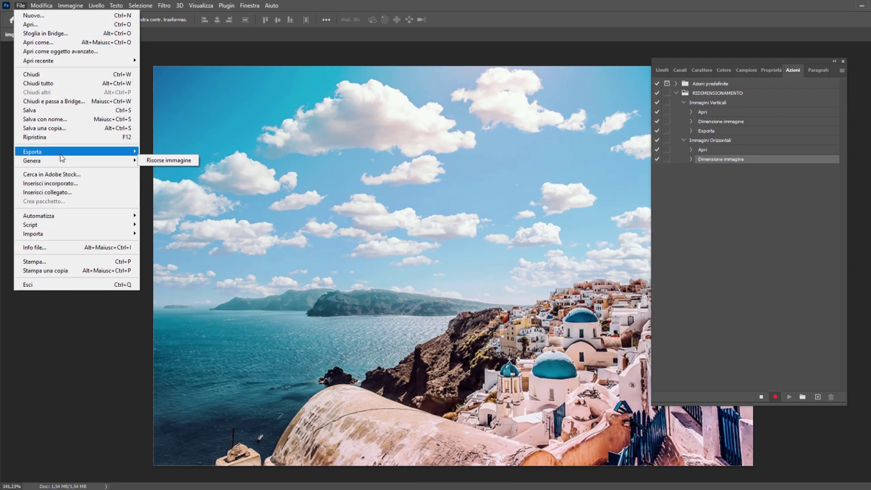
{"action": "left_click", "coordinate": [181, 188]}
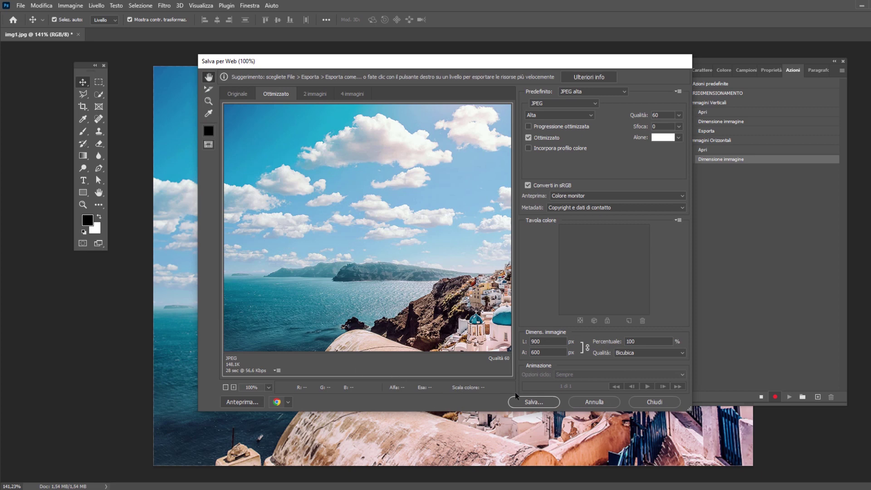
{"action": "left_click", "coordinate": [538, 401]}
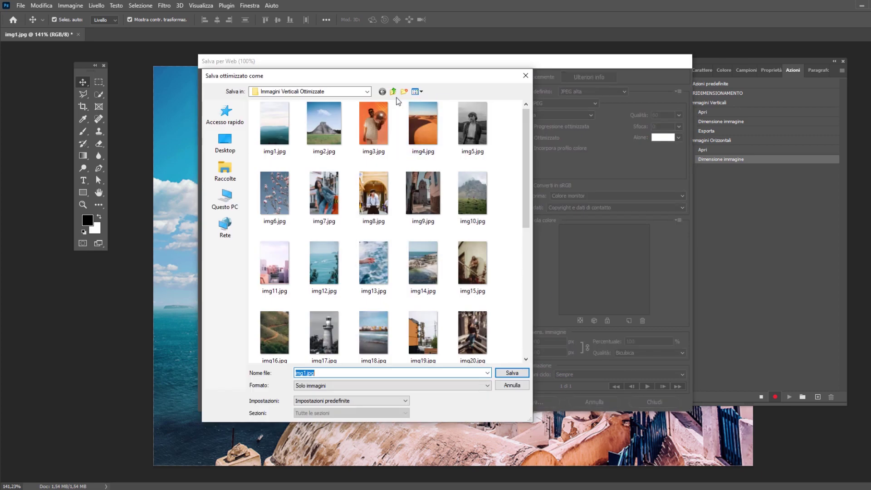
{"action": "left_click", "coordinate": [393, 92]}
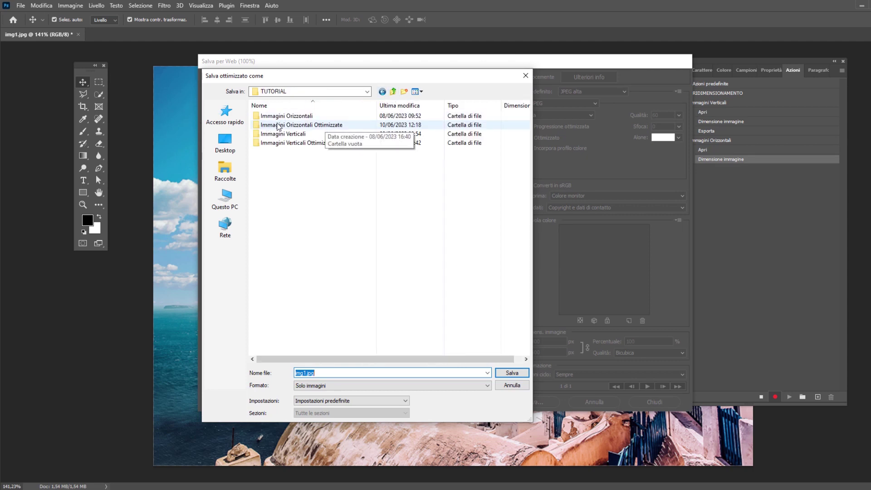
{"action": "left_click", "coordinate": [309, 125]}
{"action": "double_click", "coordinate": [309, 125]}
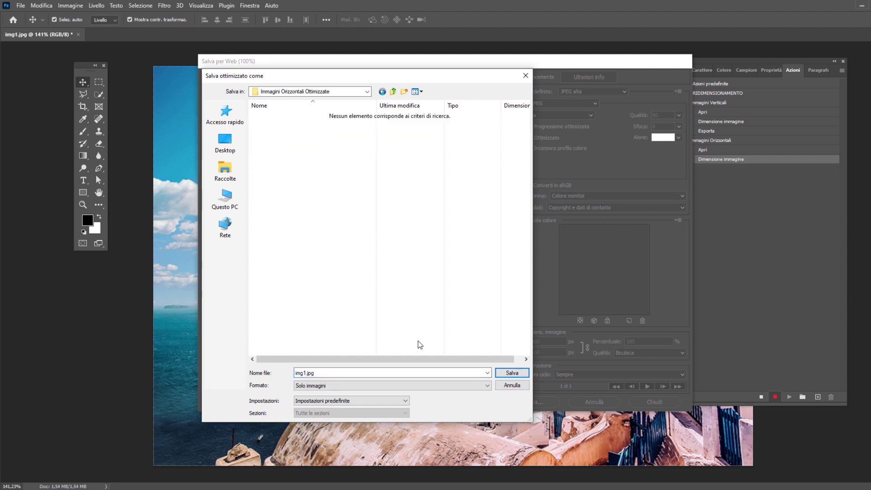
{"action": "left_click", "coordinate": [519, 373]}
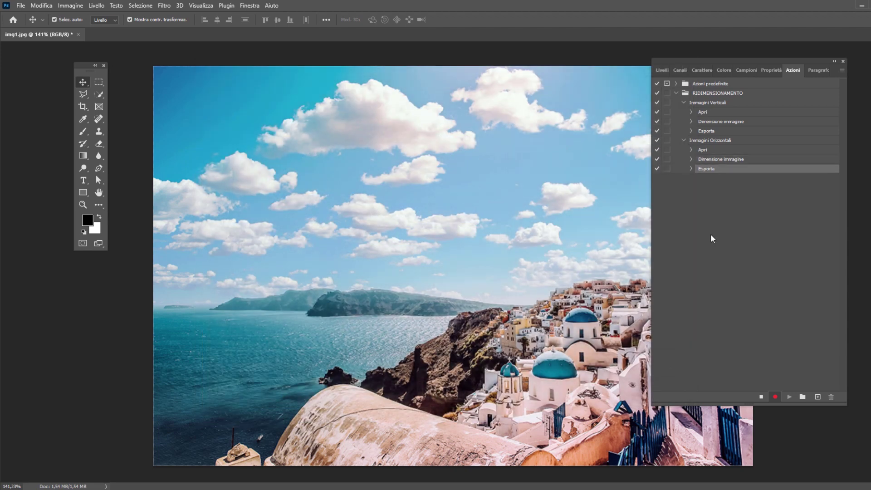
Step: Stop recording the Immagini Orizzontali action and close img1.jpg without saving changes
{"action": "left_click", "coordinate": [761, 397]}
{"action": "left_click", "coordinate": [79, 35]}
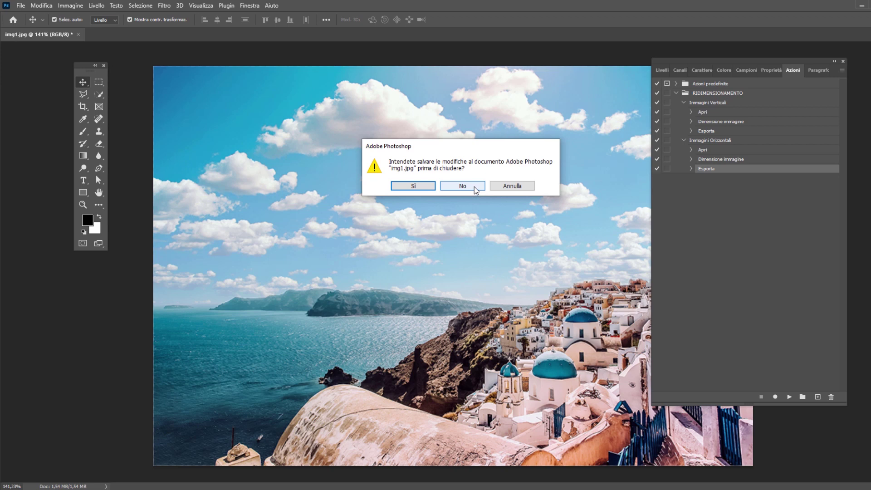
{"action": "left_click", "coordinate": [475, 189]}
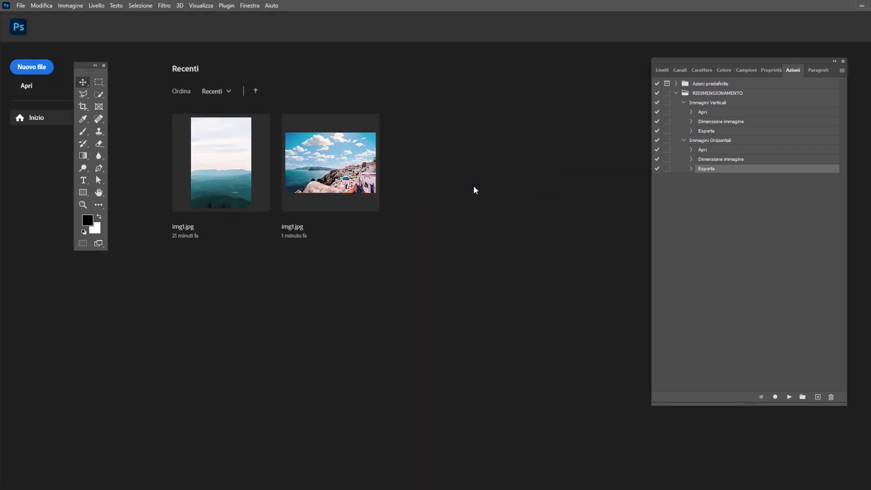
Step: Set up a batch with the Immagini Orizzontali action and the Immagini Orizzontali folder as its source
{"action": "left_click", "coordinate": [22, 6]}
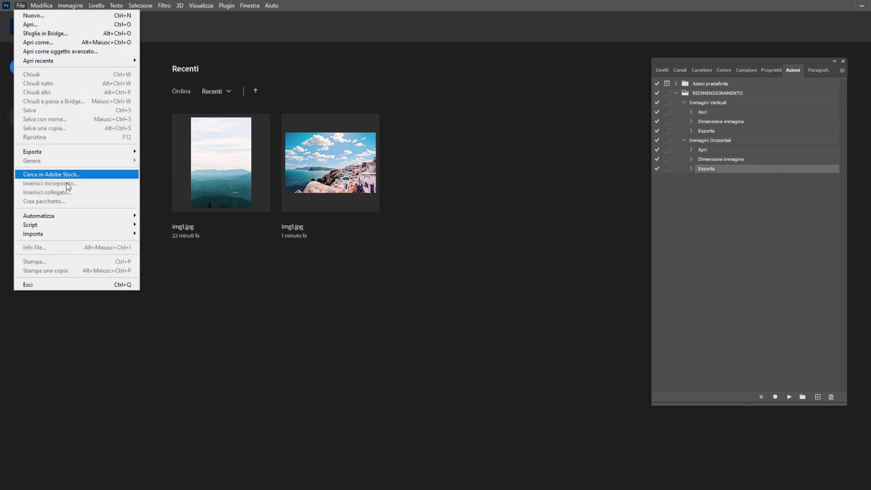
{"action": "mouse_move", "coordinate": [72, 216]}
{"action": "left_click", "coordinate": [159, 217]}
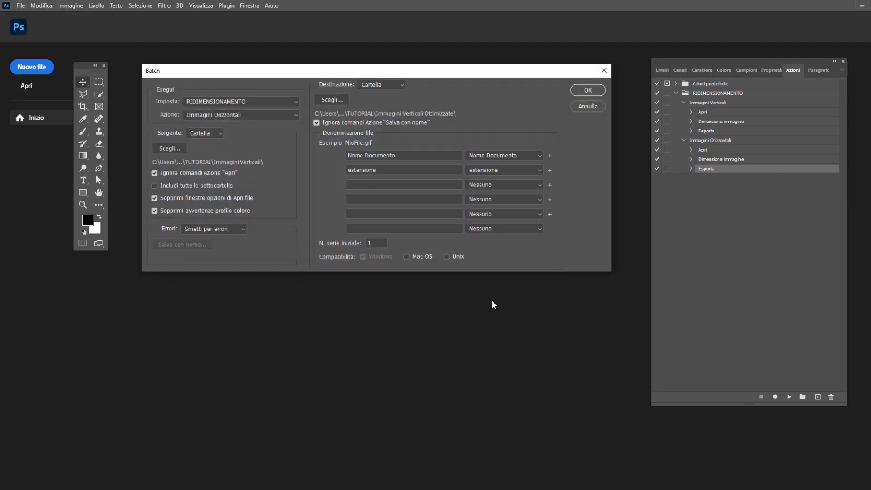
{"action": "left_click", "coordinate": [202, 117]}
{"action": "left_click", "coordinate": [202, 117]}
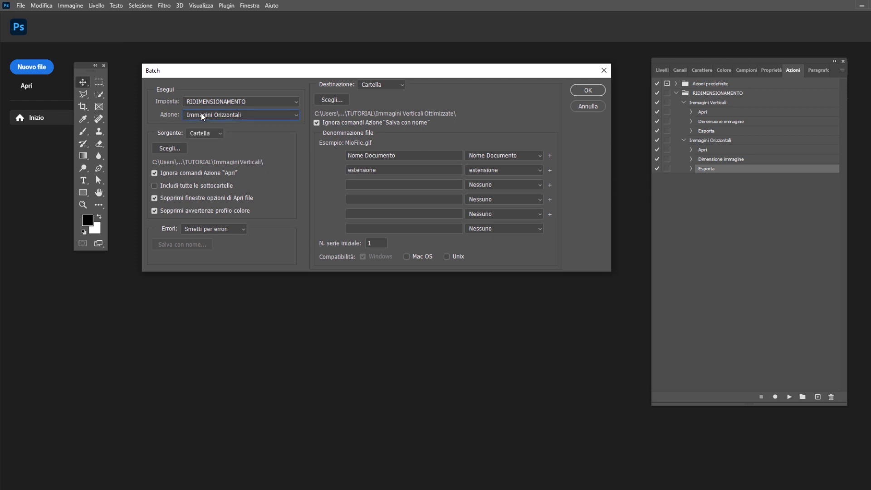
{"action": "left_click", "coordinate": [168, 150]}
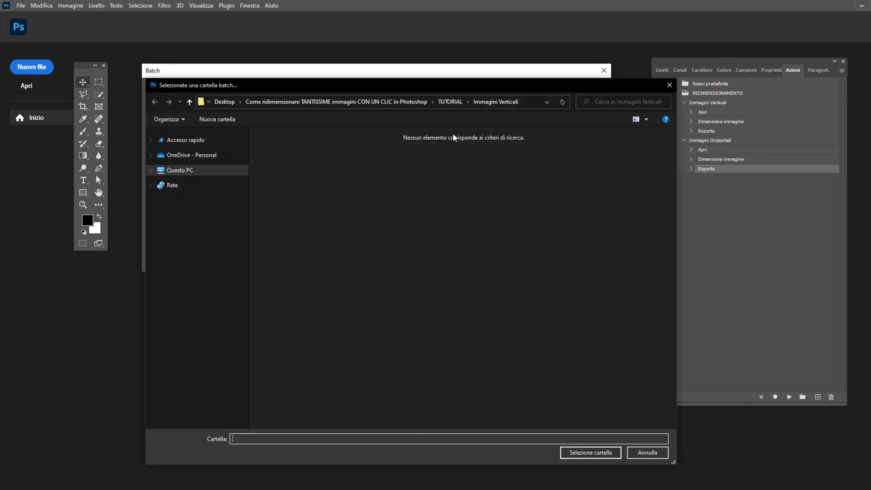
{"action": "left_click", "coordinate": [450, 102]}
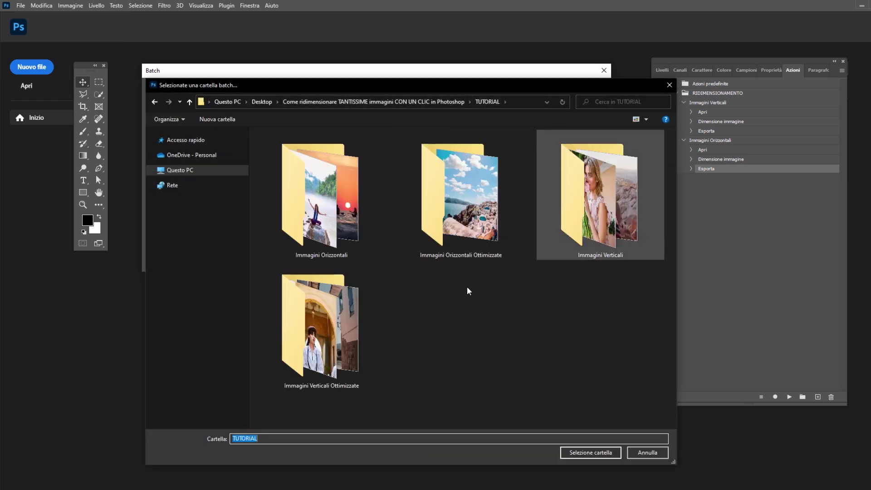
{"action": "double_click", "coordinate": [324, 215]}
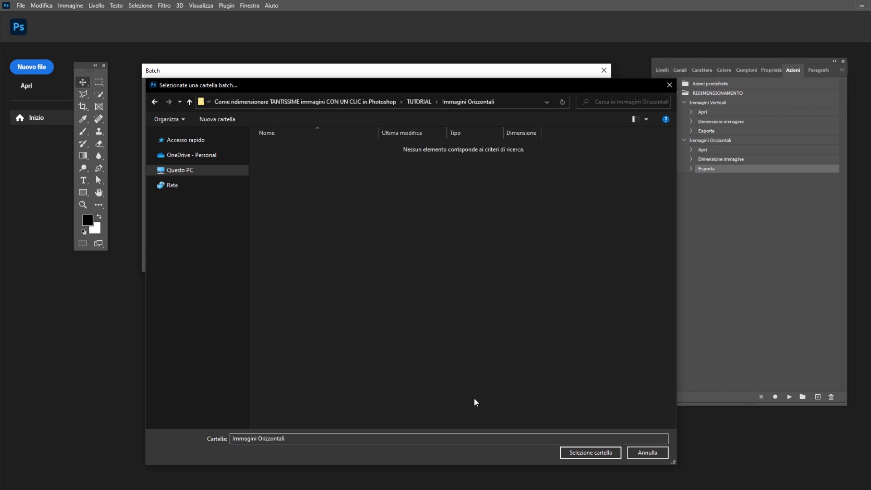
{"action": "left_click", "coordinate": [590, 452]}
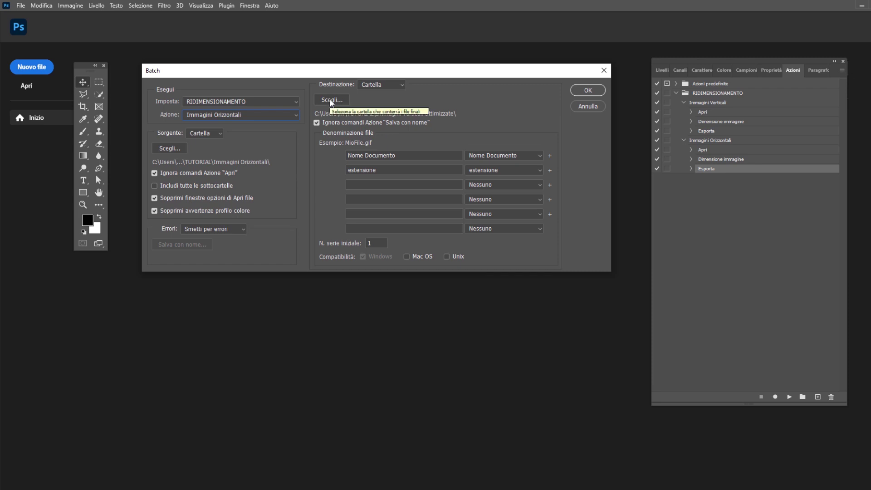
Step: Set the batch destination to the Immagini Orizzontali Ottimizzate folder and run the batch
{"action": "left_click", "coordinate": [332, 100]}
{"action": "left_click", "coordinate": [418, 101]}
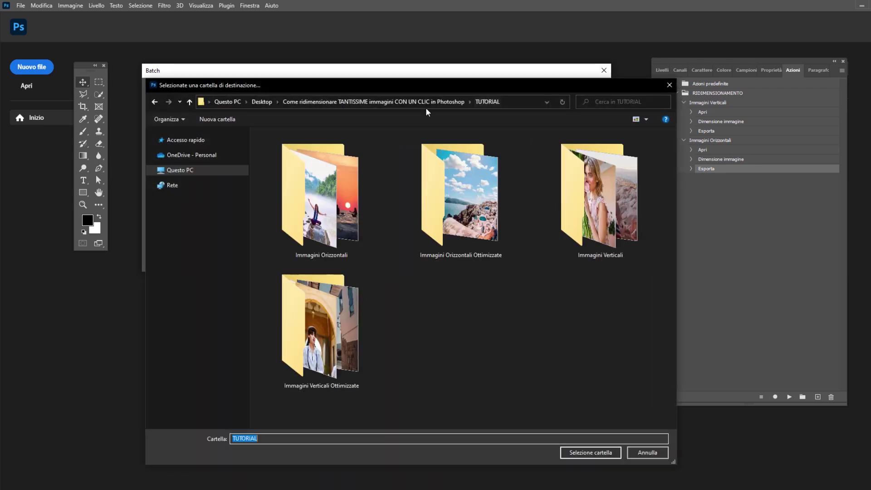
{"action": "double_click", "coordinate": [467, 213]}
{"action": "left_click", "coordinate": [590, 452]}
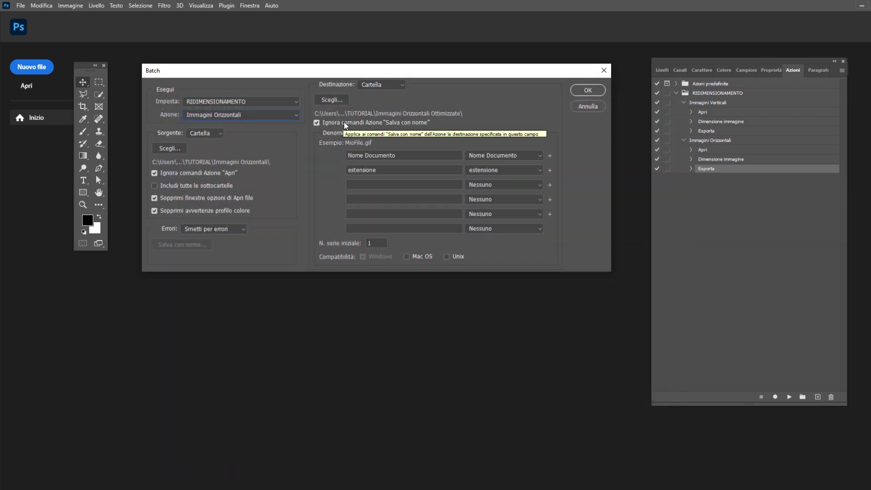
{"action": "left_click", "coordinate": [596, 93]}
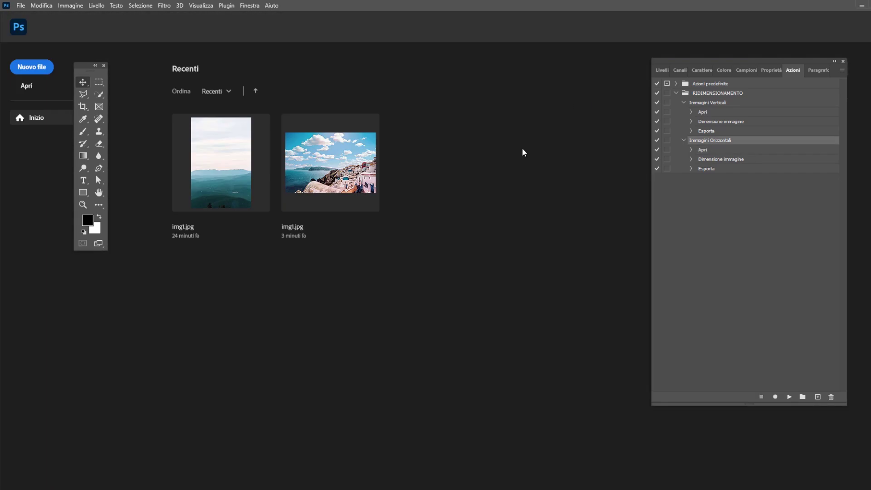
Step: In File Explorer, compare the file sizes in the Immagini Orizzontali Ottimizzate and Immagini Orizzontali folders
{"action": "left_click", "coordinate": [251, 466]}
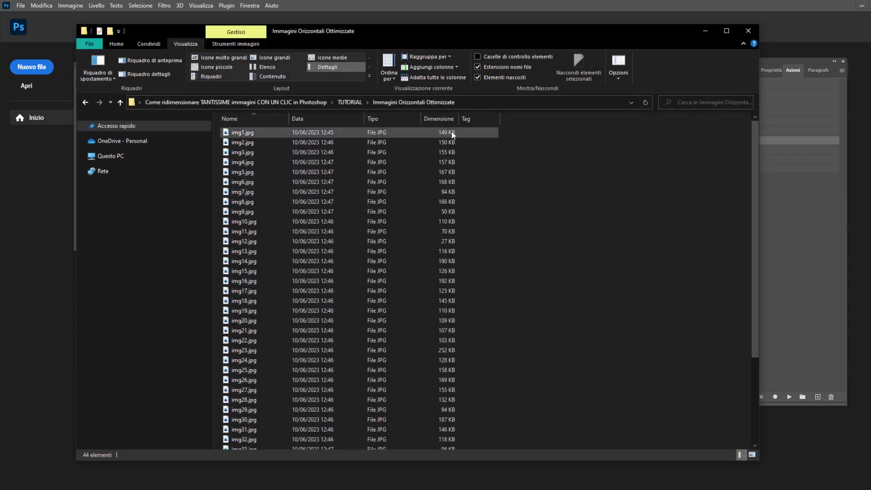
{"action": "left_click", "coordinate": [346, 102]}
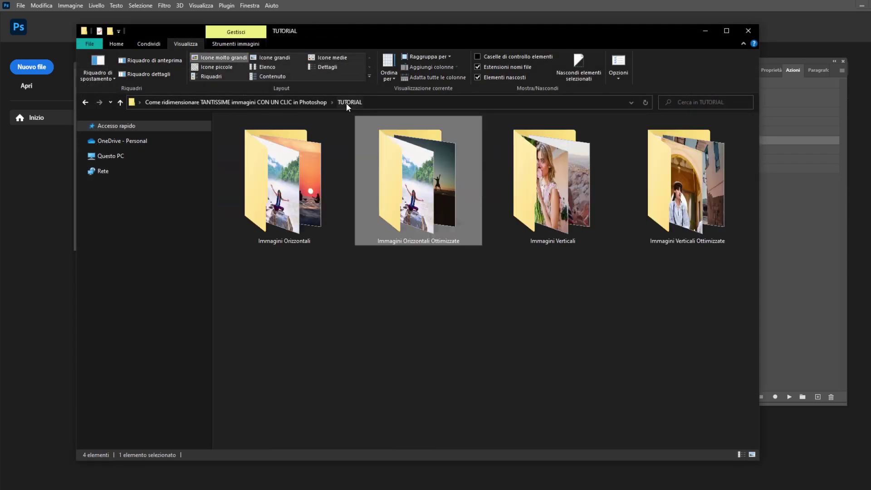
{"action": "double_click", "coordinate": [308, 203]}
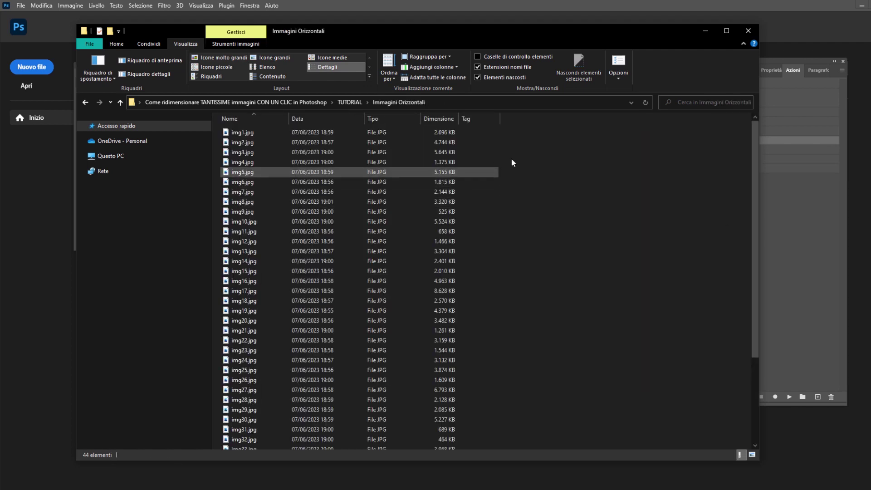